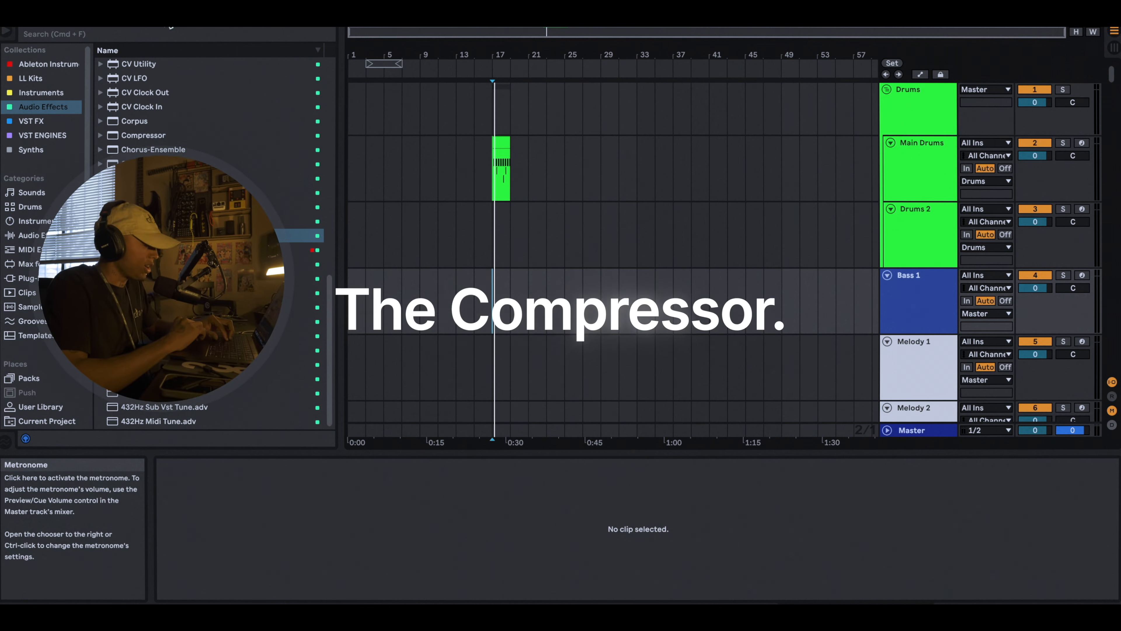
# Step: Play the Main Drums clip and examine its hy 2 kick notes in the note editor
pyautogui.click(496, 168)
pyautogui.press('space')
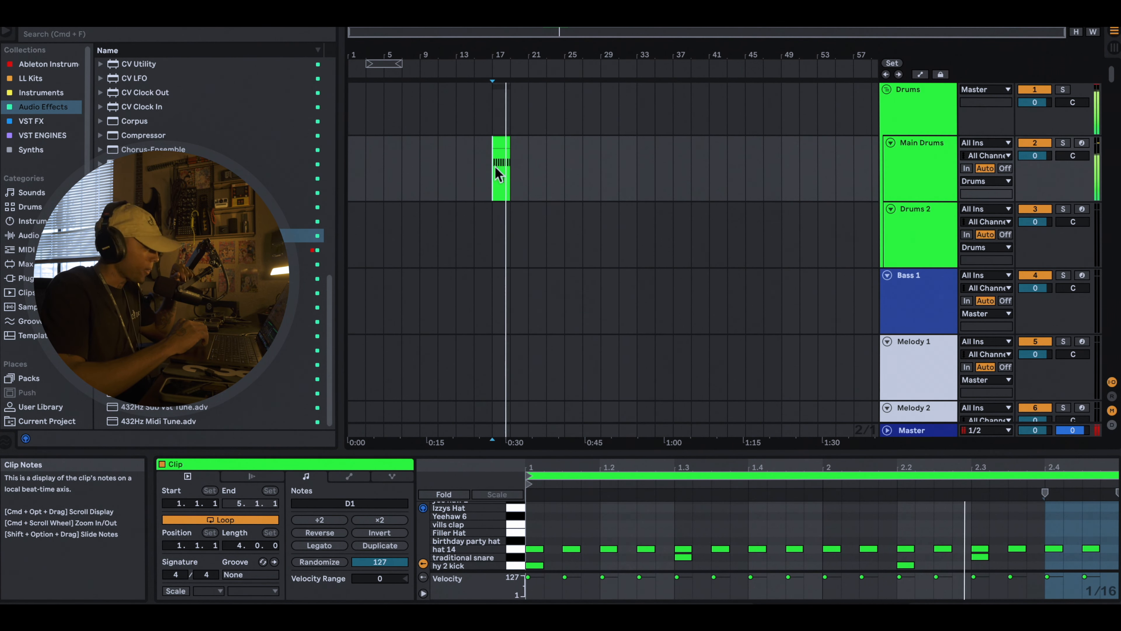
pyautogui.click(893, 176)
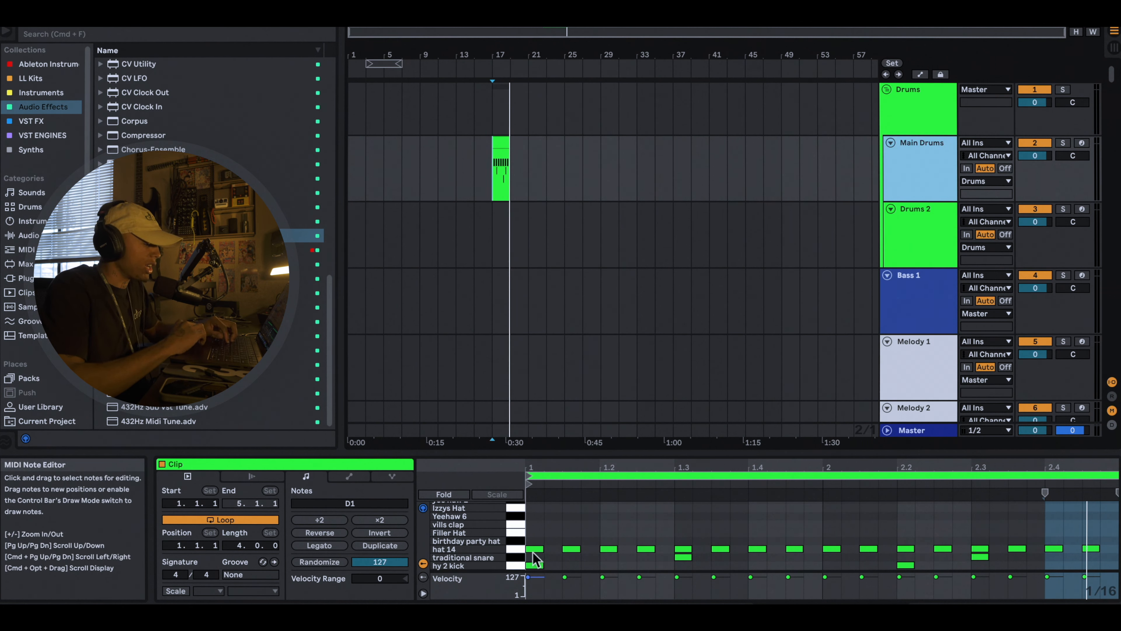
pyautogui.click(524, 566)
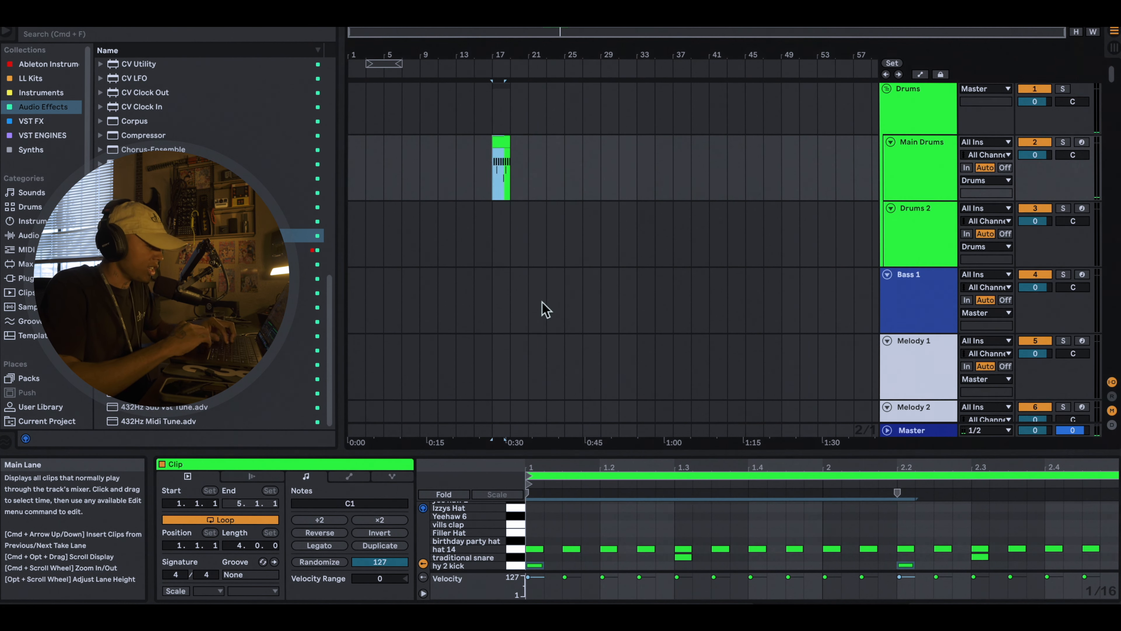
# Step: Place the edit position on the 11 Sampler track, in line with the start of the drum clip
pyautogui.scroll(-10, 543, 307)
pyautogui.click(496, 196)
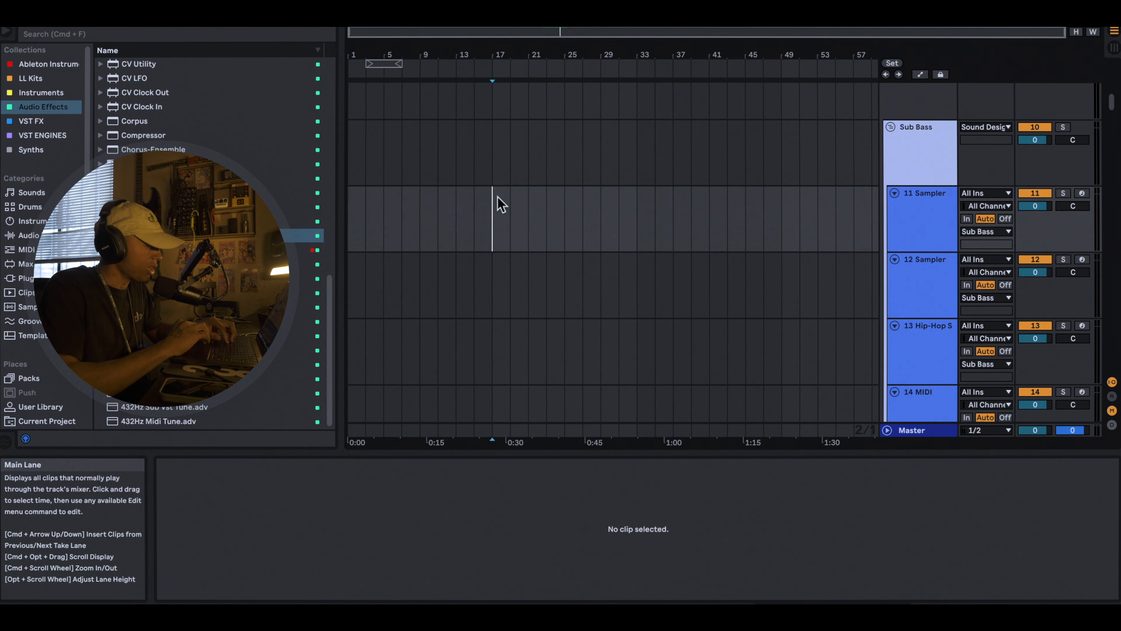
pyautogui.scroll(-10, 48, 141)
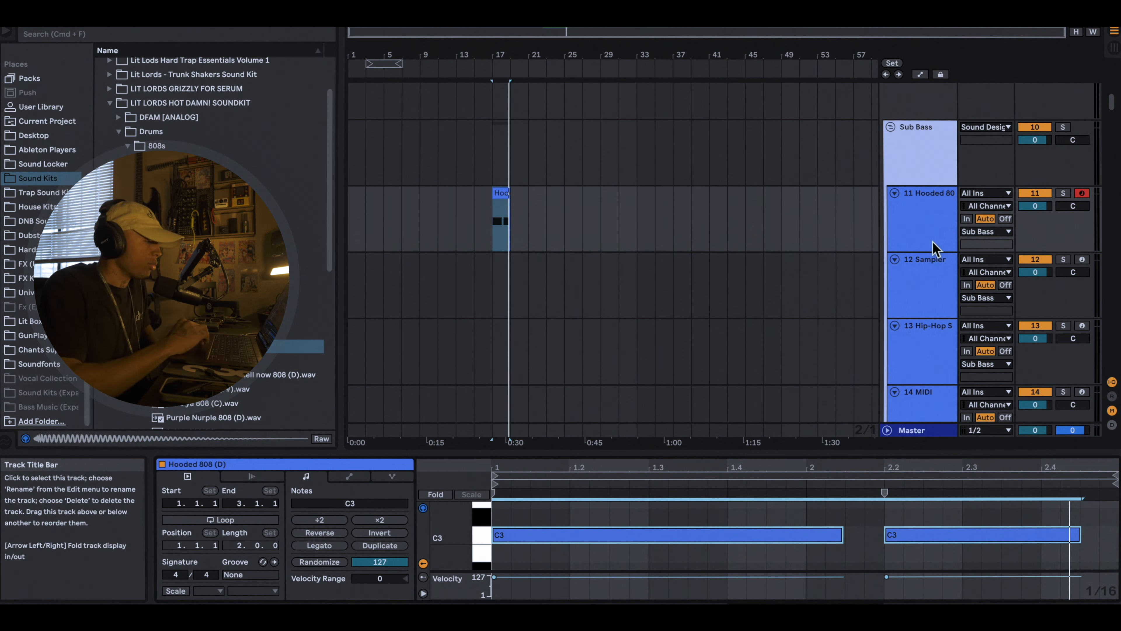
# Step: Add a Compressor from the audio effects to the Hooded 808 track and place it between the Saturator and the Tuner
pyautogui.click(938, 230)
pyautogui.scroll(10, 44, 133)
pyautogui.click(42, 106)
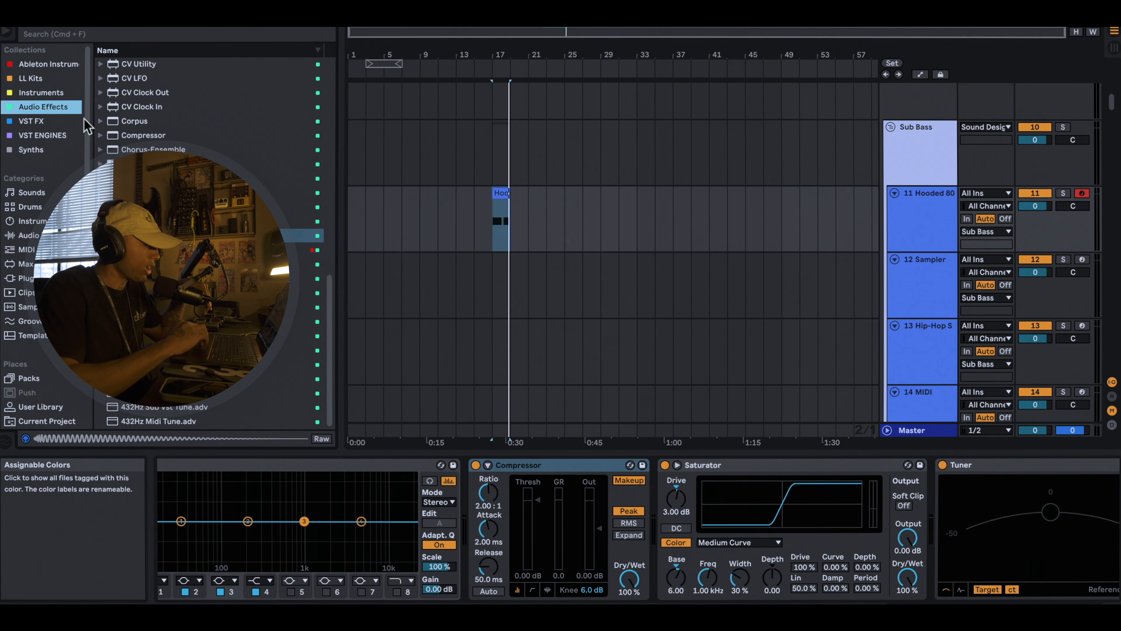
pyautogui.doubleClick(132, 136)
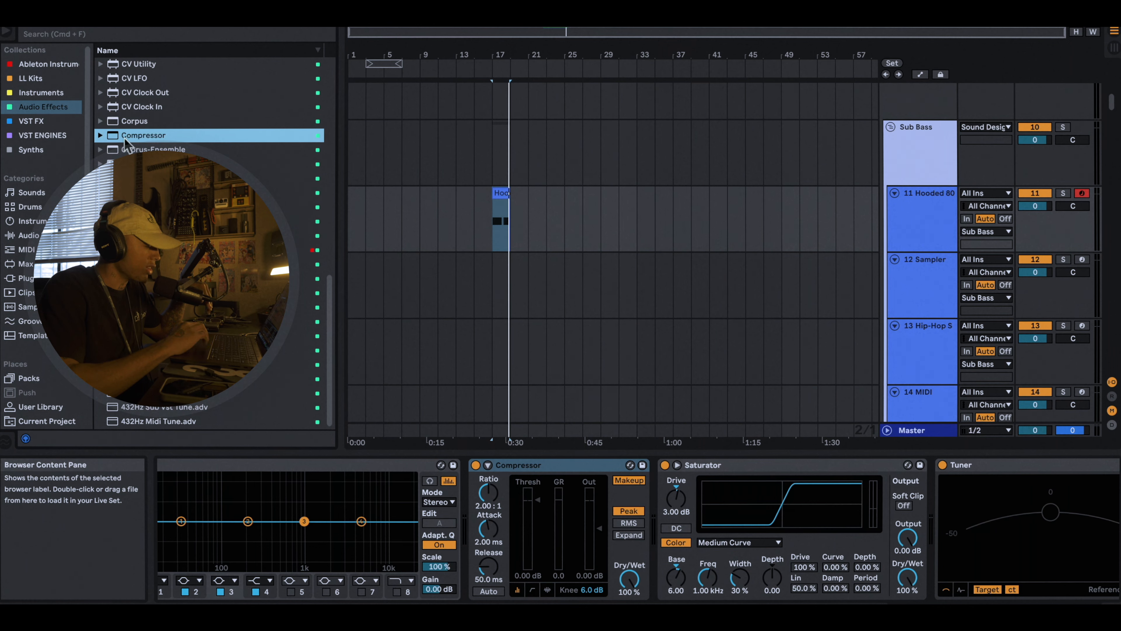
pyautogui.moveTo(900, 465); pyautogui.dragTo(613, 493)
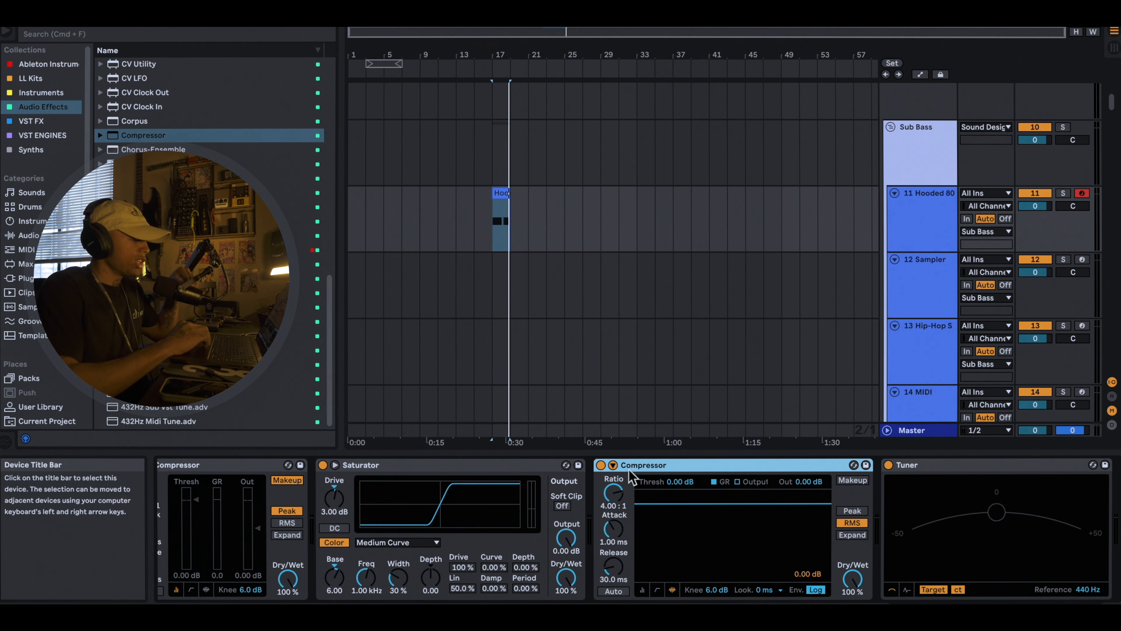
# Step: Cycle the new Compressor's display through the transfer curve and activity views, ending on the compact meter view
pyautogui.click(658, 590)
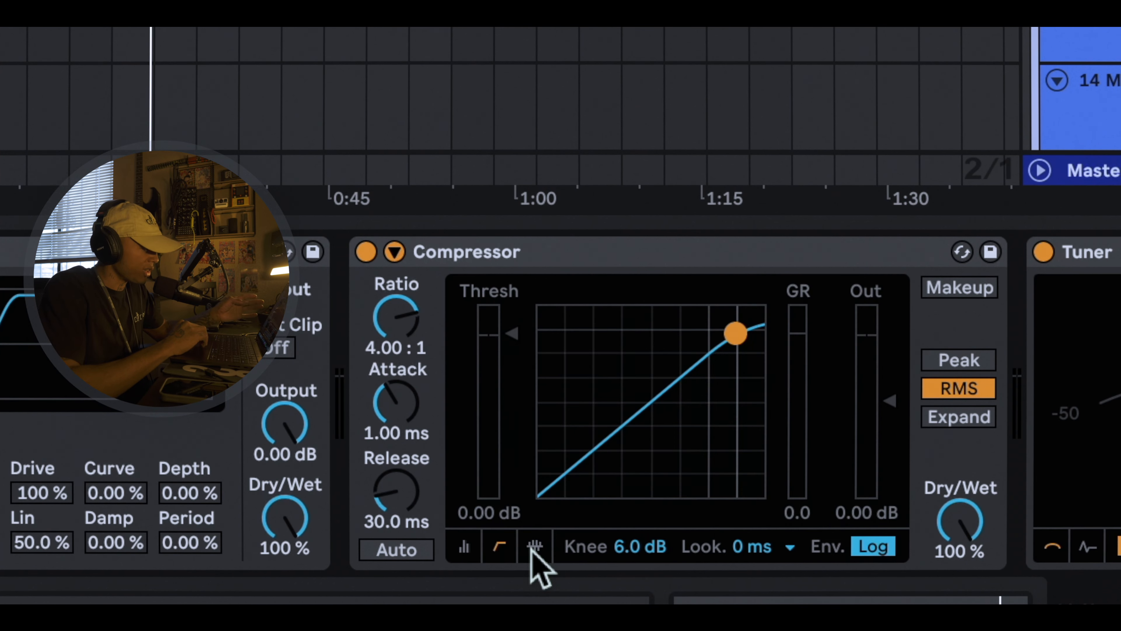
pyautogui.click(534, 548)
pyautogui.click(479, 548)
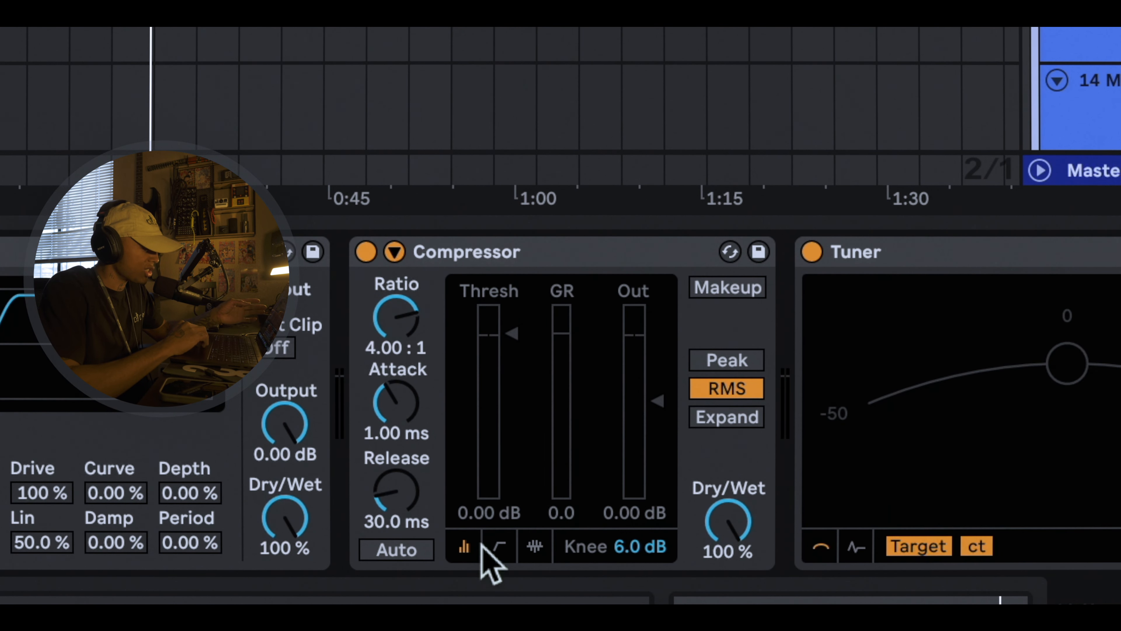
pyautogui.click(467, 548)
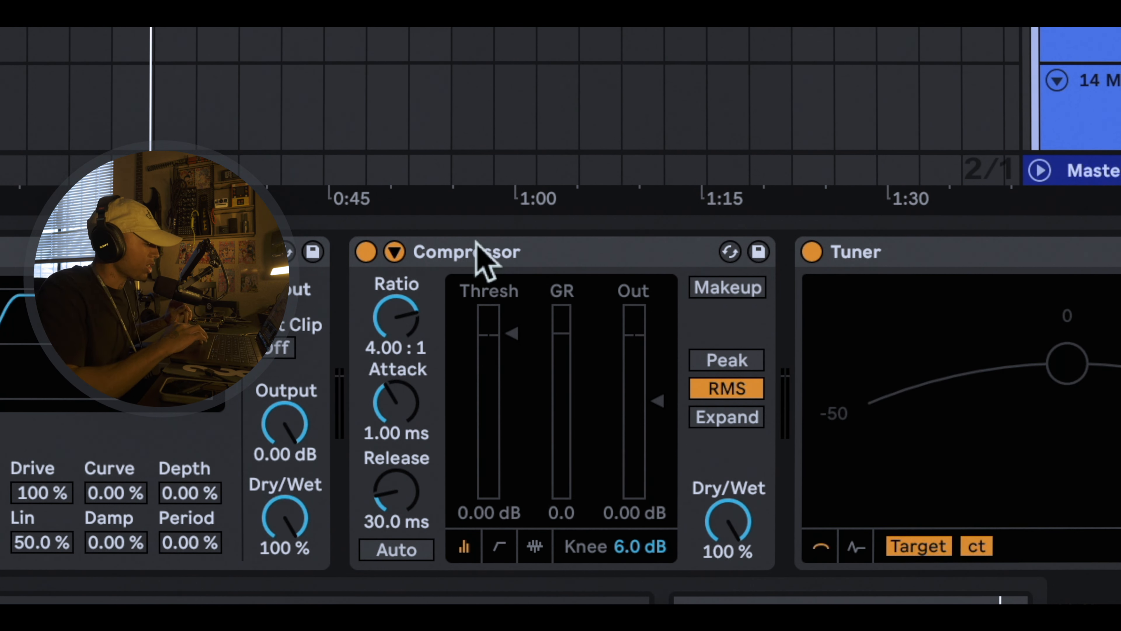
# Step: Expand the Compressor's sidechain section, enable Sidechain and switch off its EQ
pyautogui.click(396, 252)
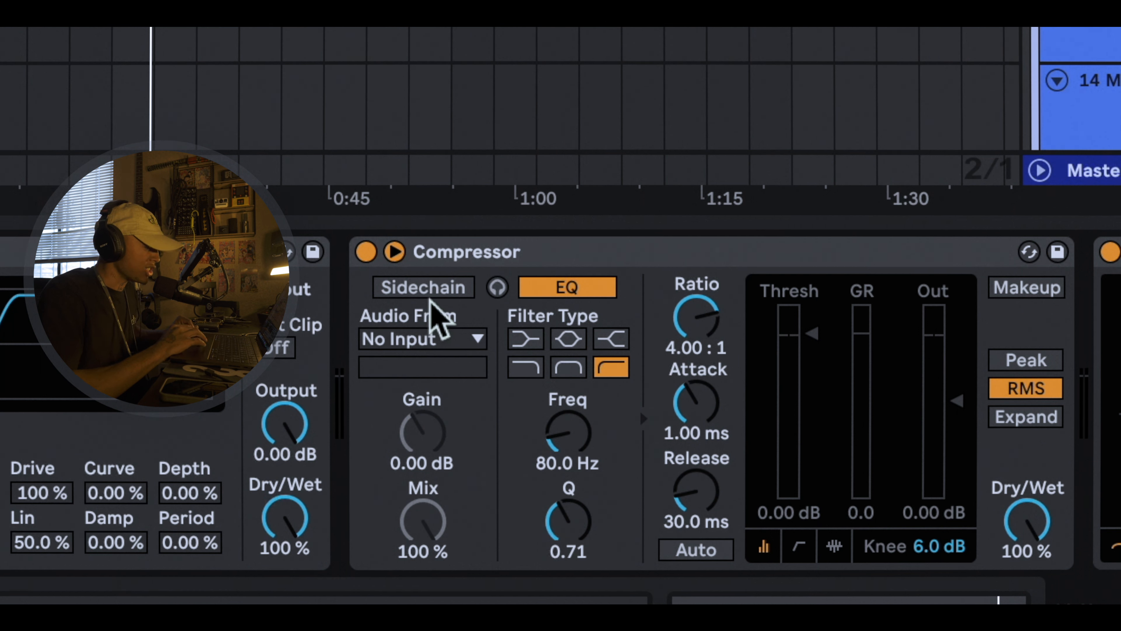
pyautogui.click(442, 296)
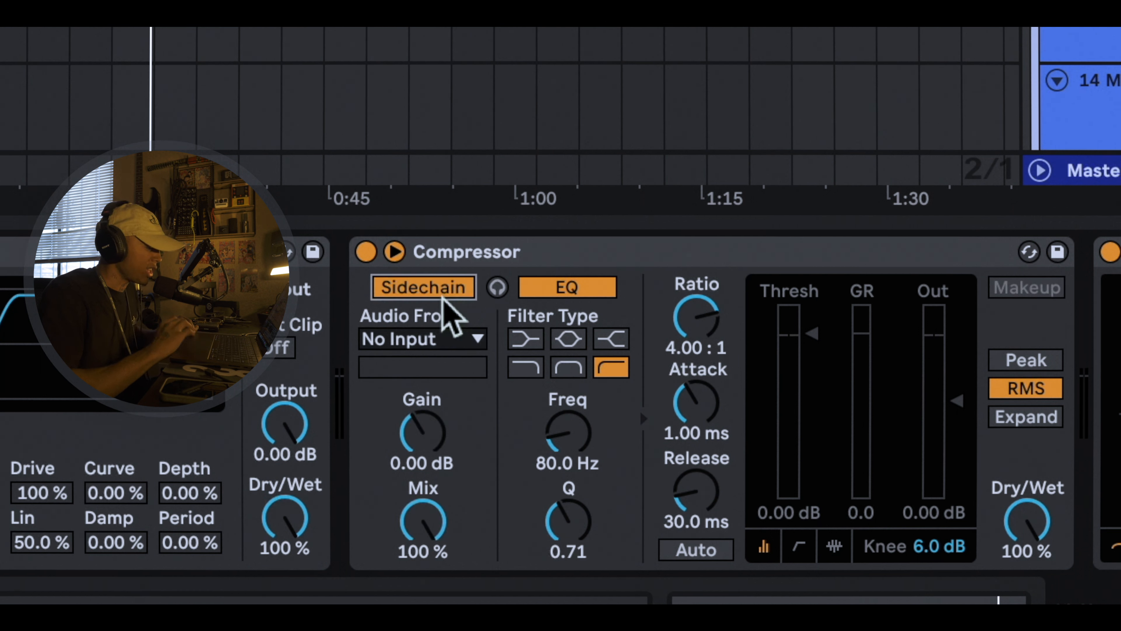
pyautogui.click(556, 295)
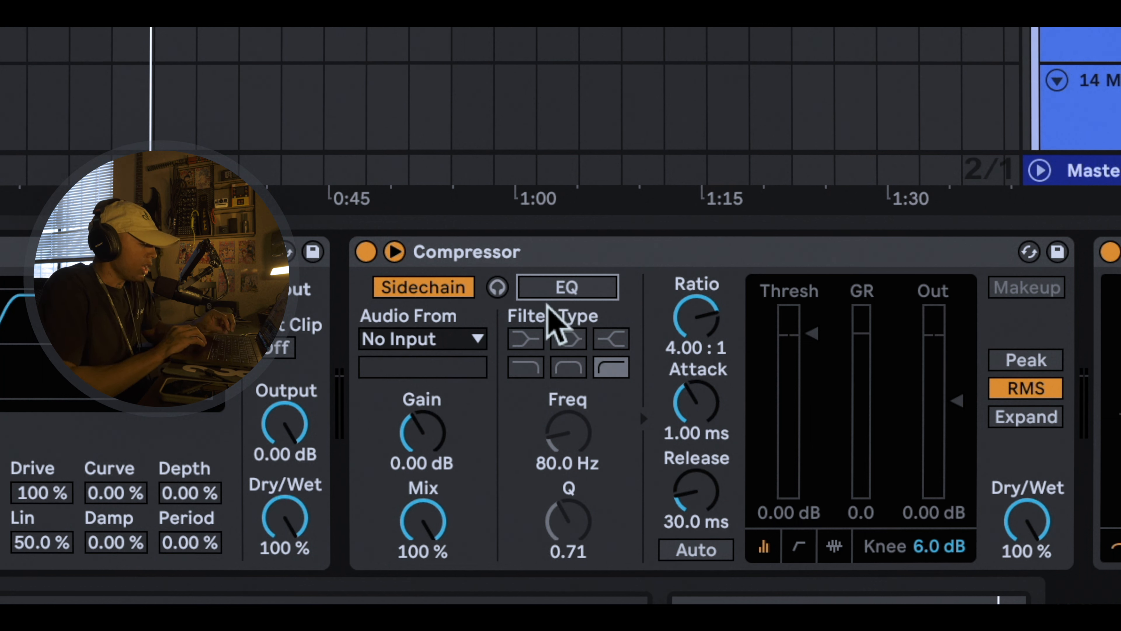
pyautogui.click(363, 336)
pyautogui.click(363, 336)
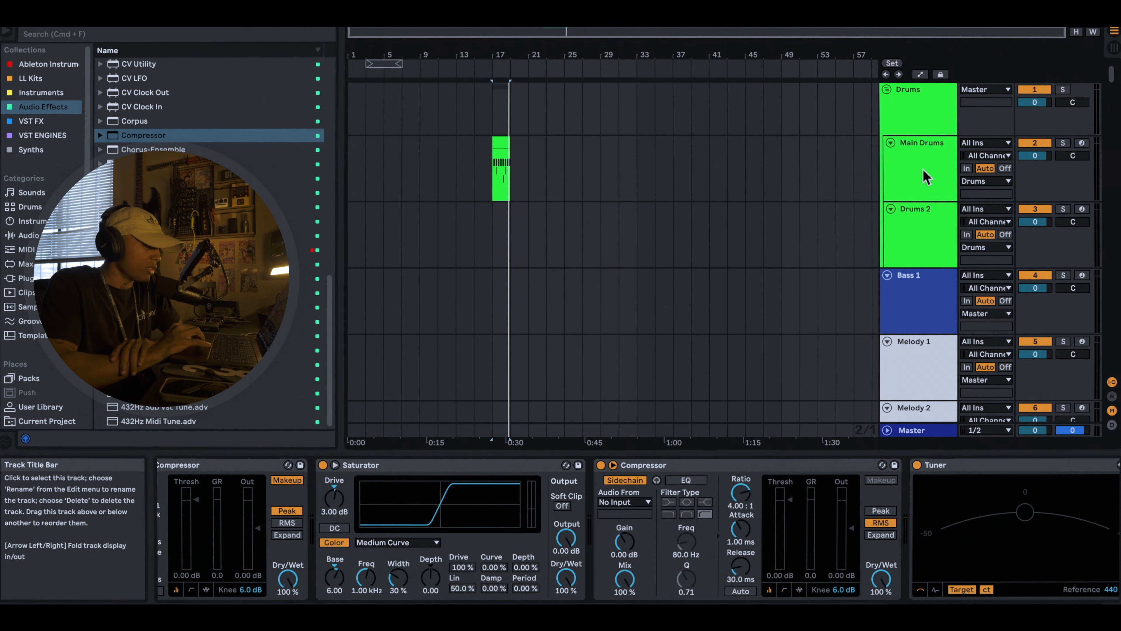
# Step: Check the hy 2 kick pad in the Main Drums track's drum rack and return to the Hooded 808 track's devices
pyautogui.click(925, 177)
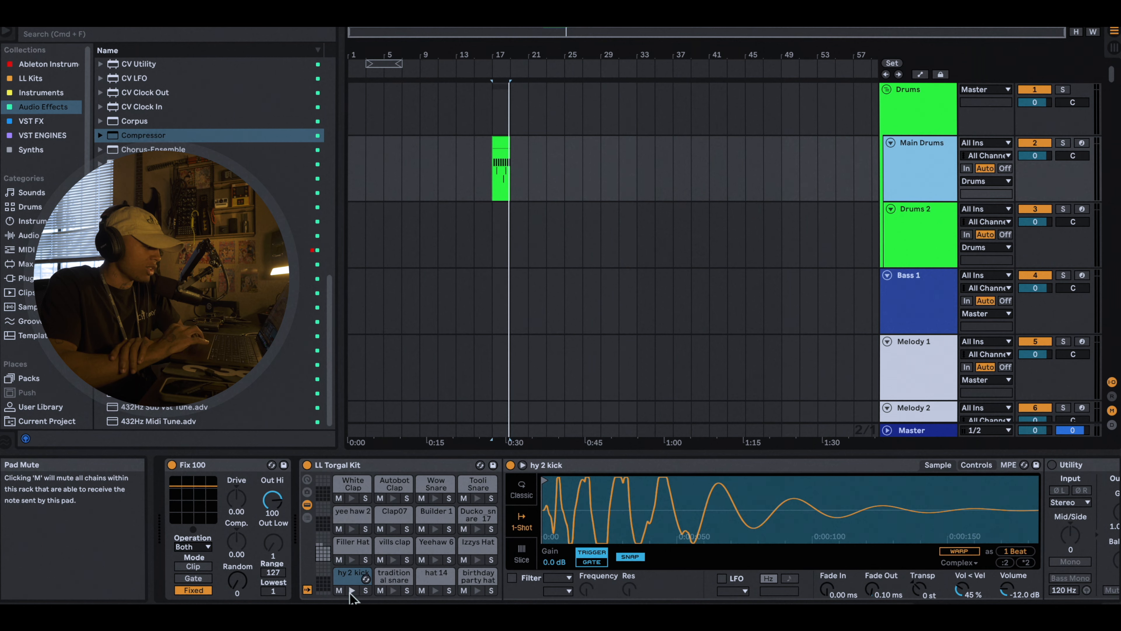
pyautogui.scroll(-15, 947, 328)
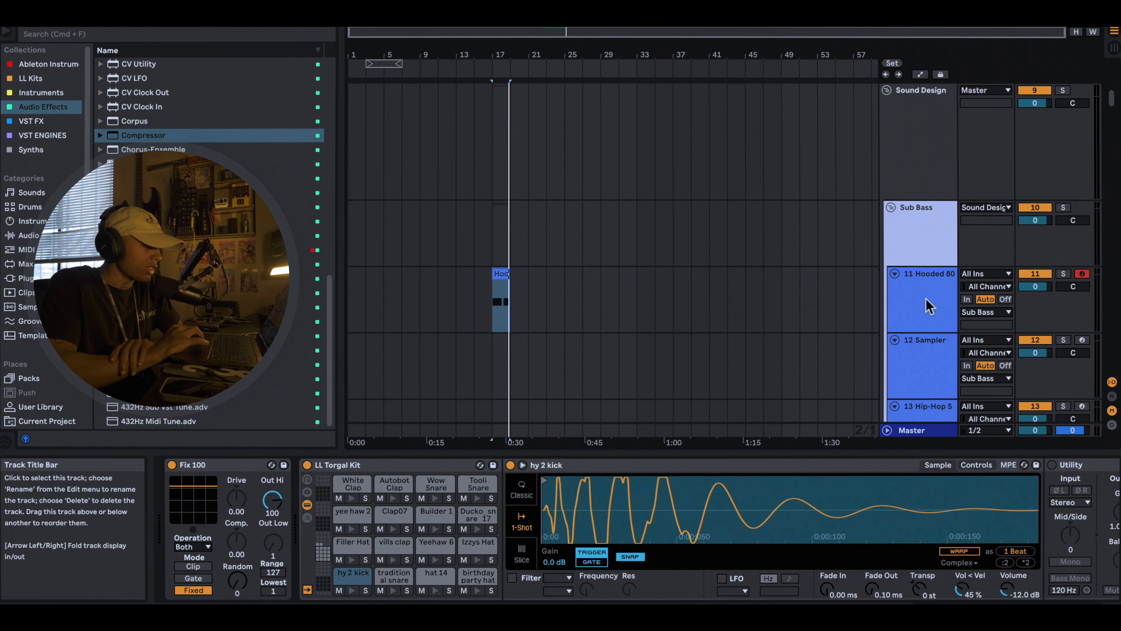
pyautogui.click(929, 306)
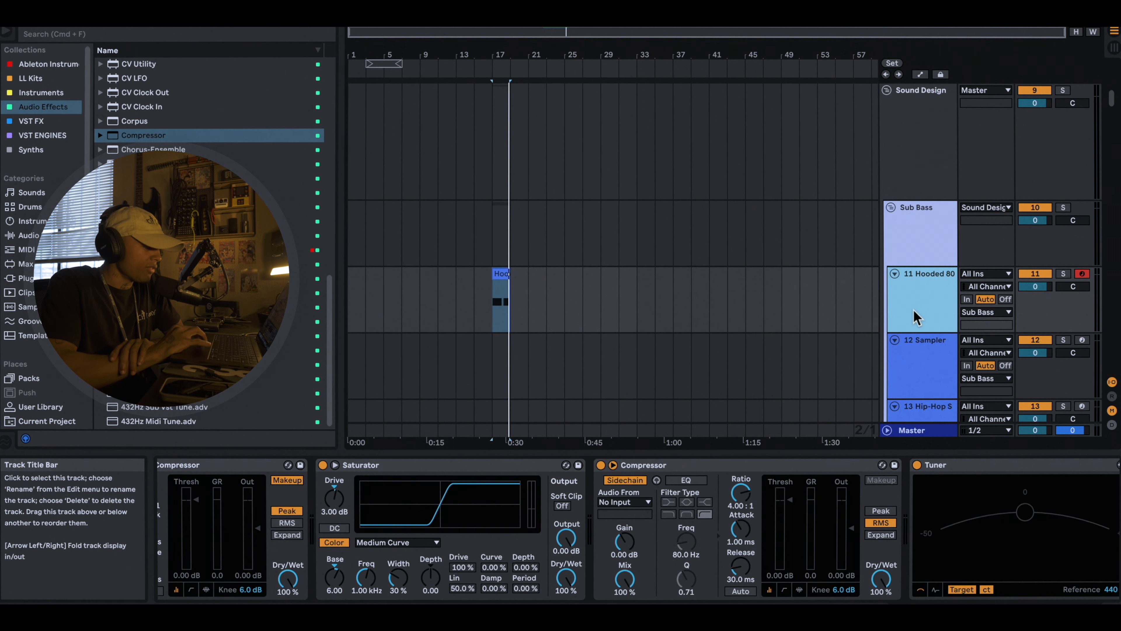
# Step: Set the Compressor's sidechain audio source to Main Drums
pyautogui.click(623, 502)
pyautogui.scroll(5, 641, 266)
pyautogui.click(622, 19)
pyautogui.click(624, 503)
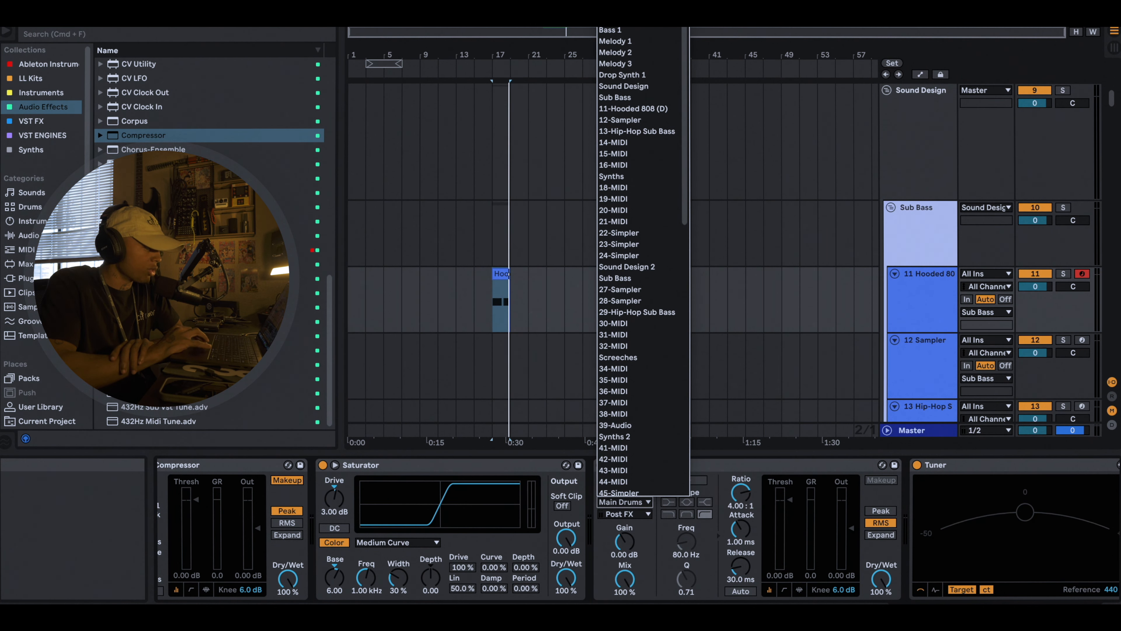
pyautogui.click(621, 19)
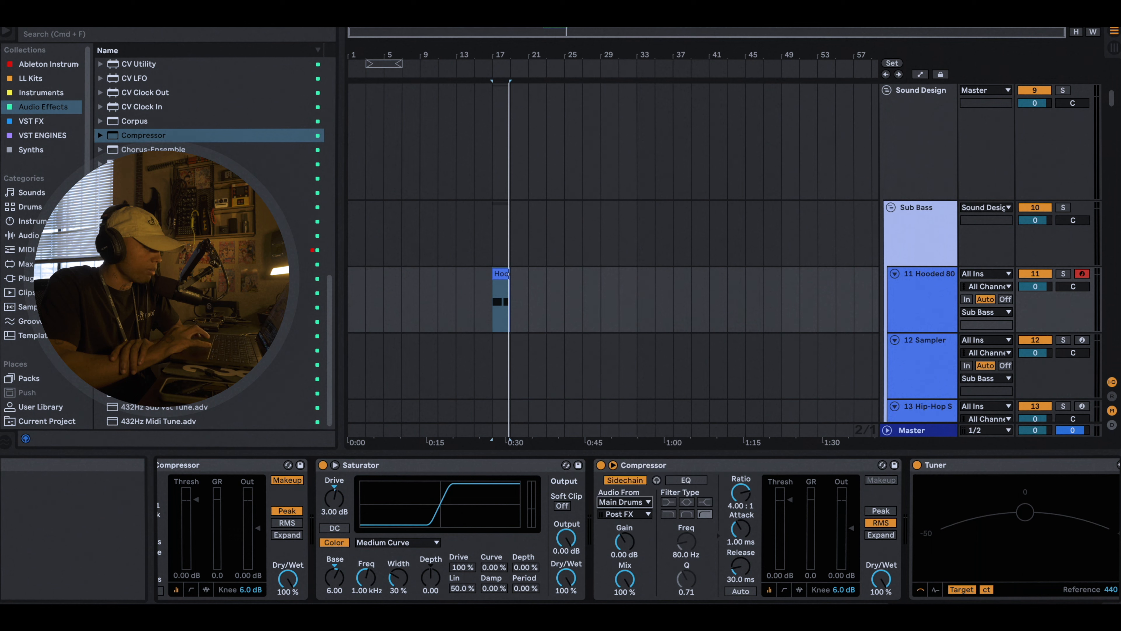
# Step: Set the sidechain tapping point to the Pre FX signal of hy 2 kick in the LL Torgal Kit
pyautogui.click(618, 515)
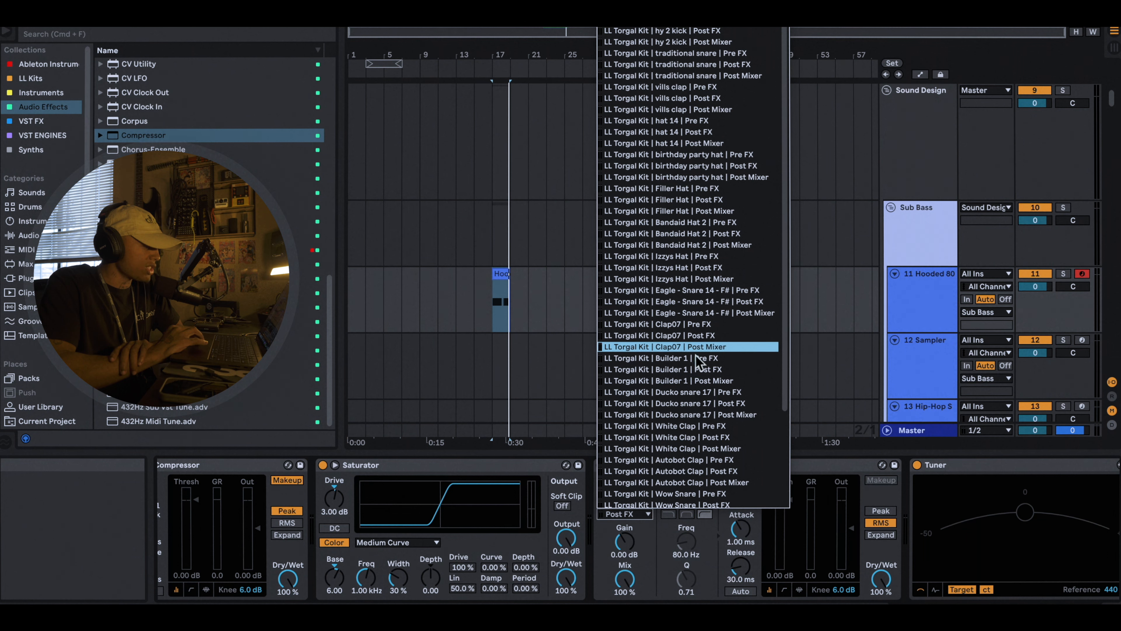
pyautogui.scroll(-3, 689, 455)
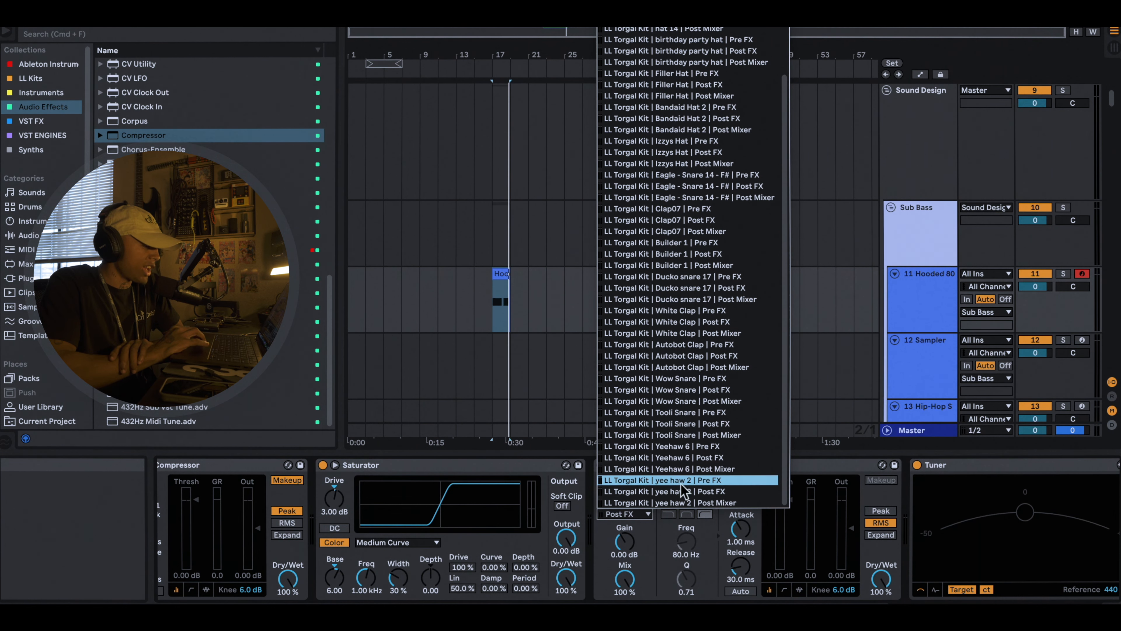
pyautogui.scroll(3, 649, 133)
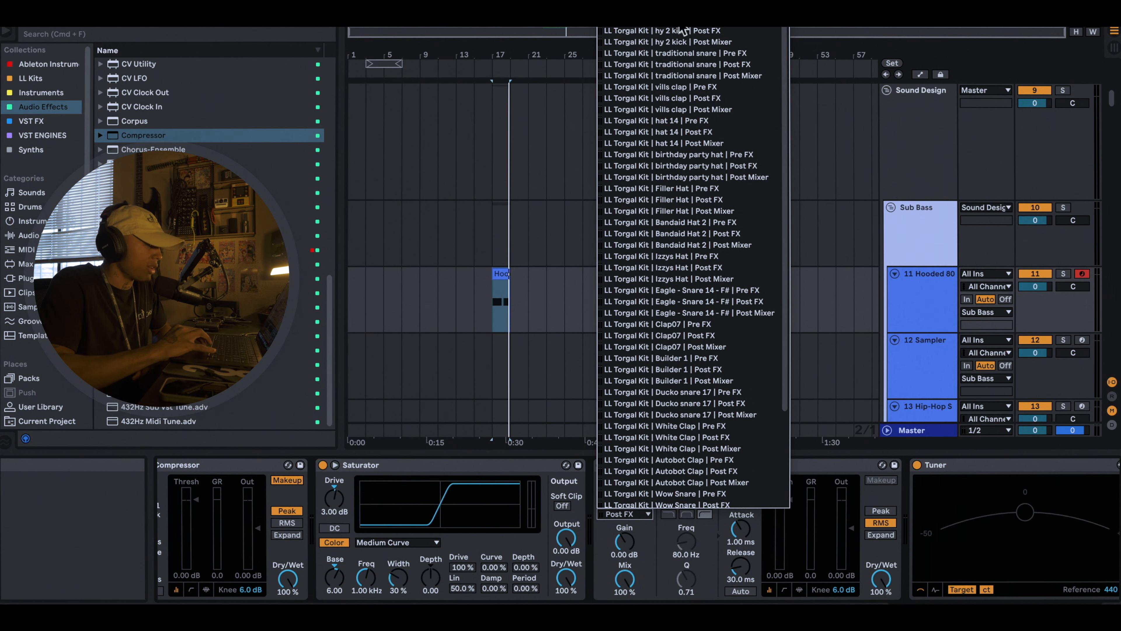
pyautogui.click(691, 30)
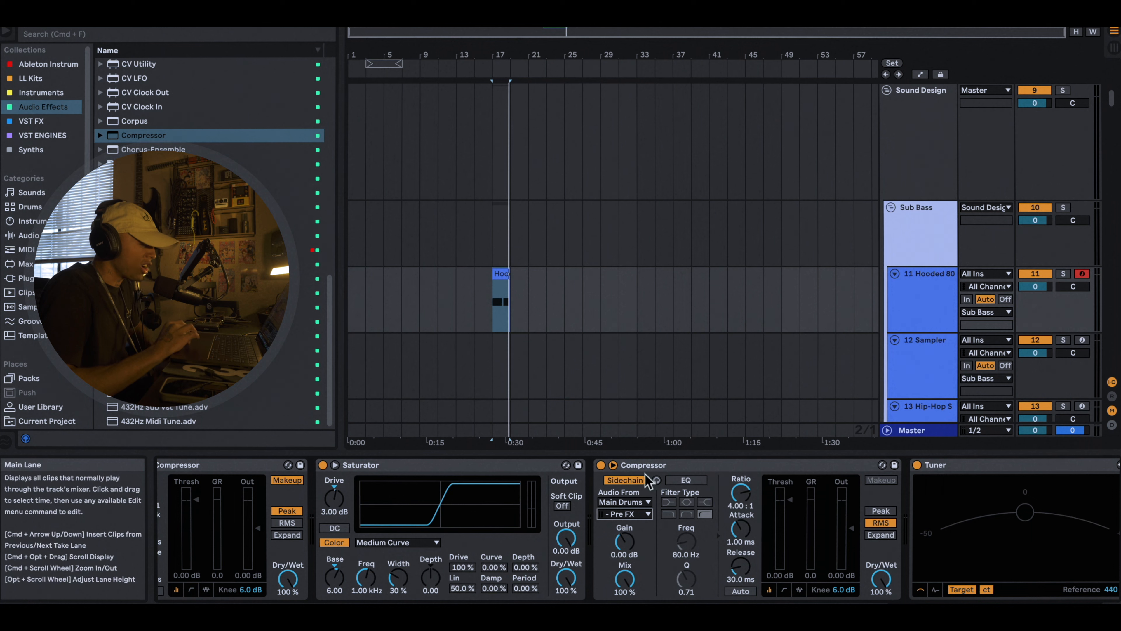
pyautogui.click(624, 516)
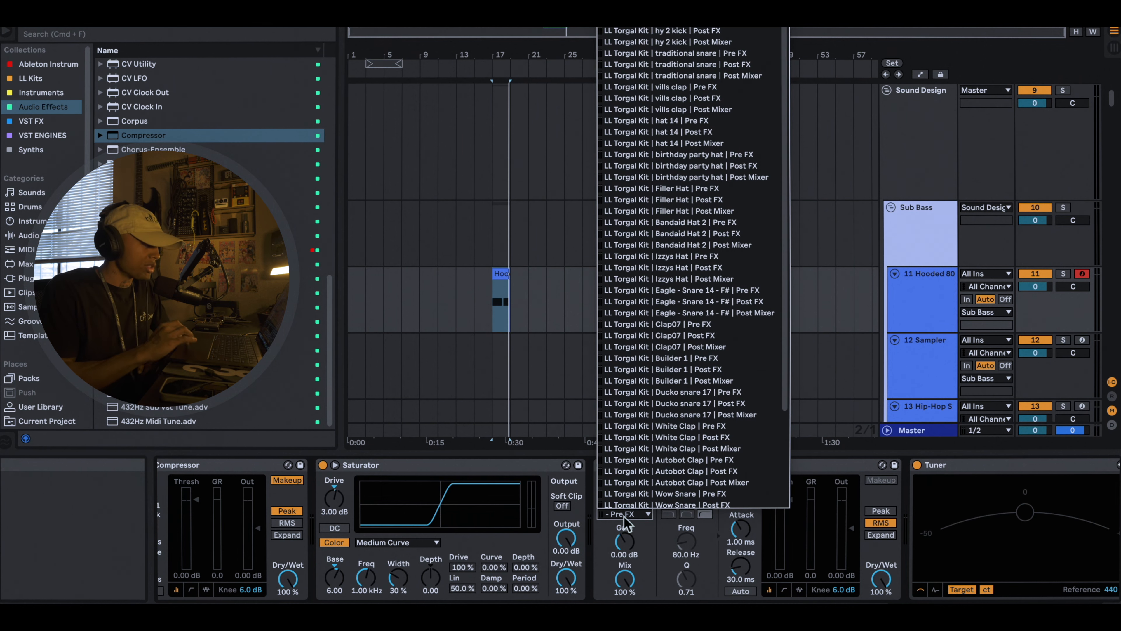
pyautogui.click(649, 26)
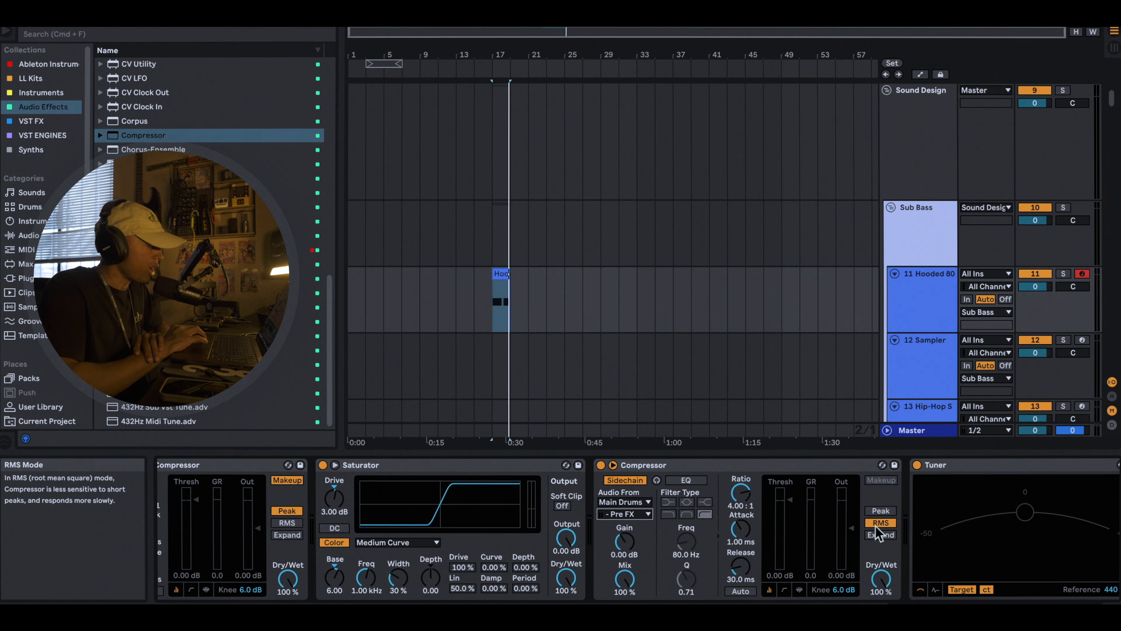
# Step: Switch the Compressor to Peak mode and set its ratio to 2.00 : 1
pyautogui.click(878, 513)
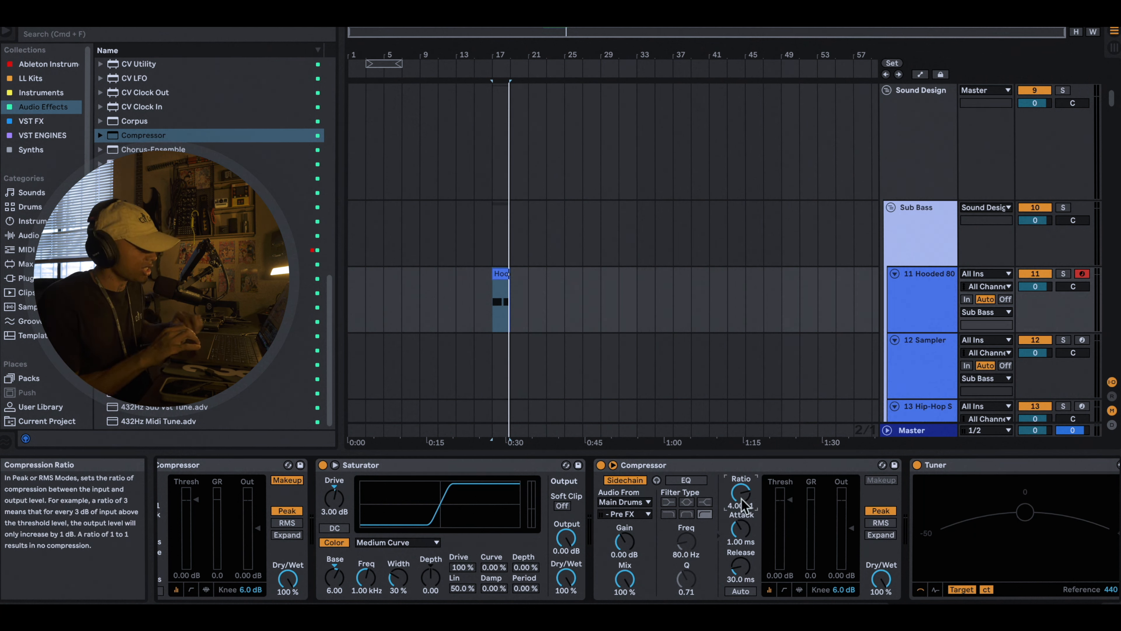
pyautogui.moveTo(743, 502); pyautogui.dragTo(743, 513)
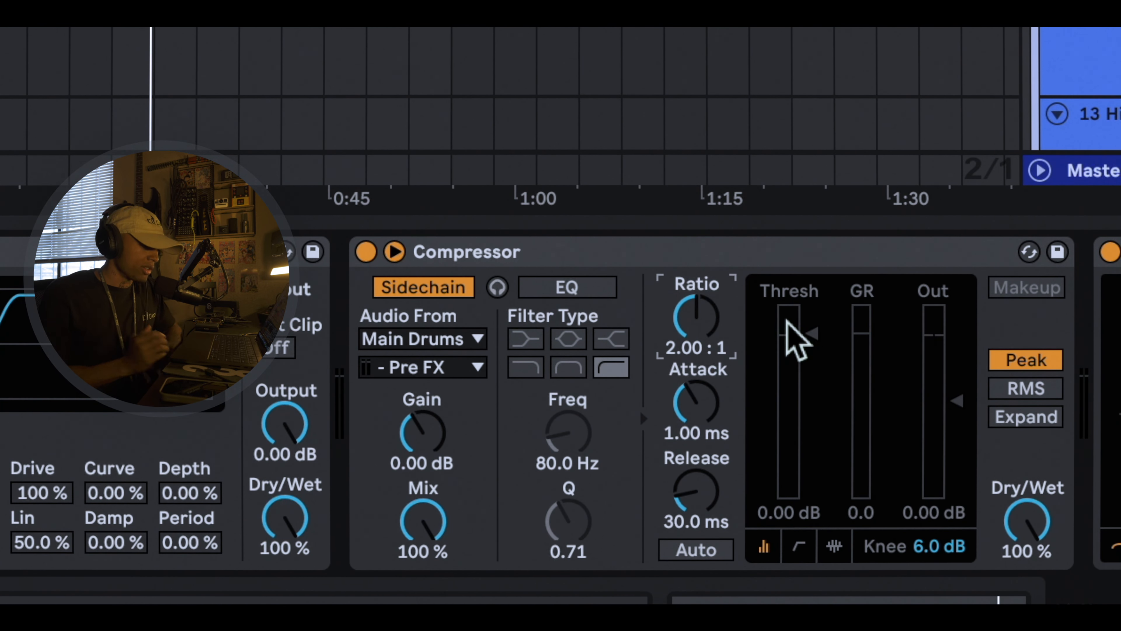
# Step: Set the Compressor's attack to 0.03 ms and its release to 49.2 ms
pyautogui.click(708, 427)
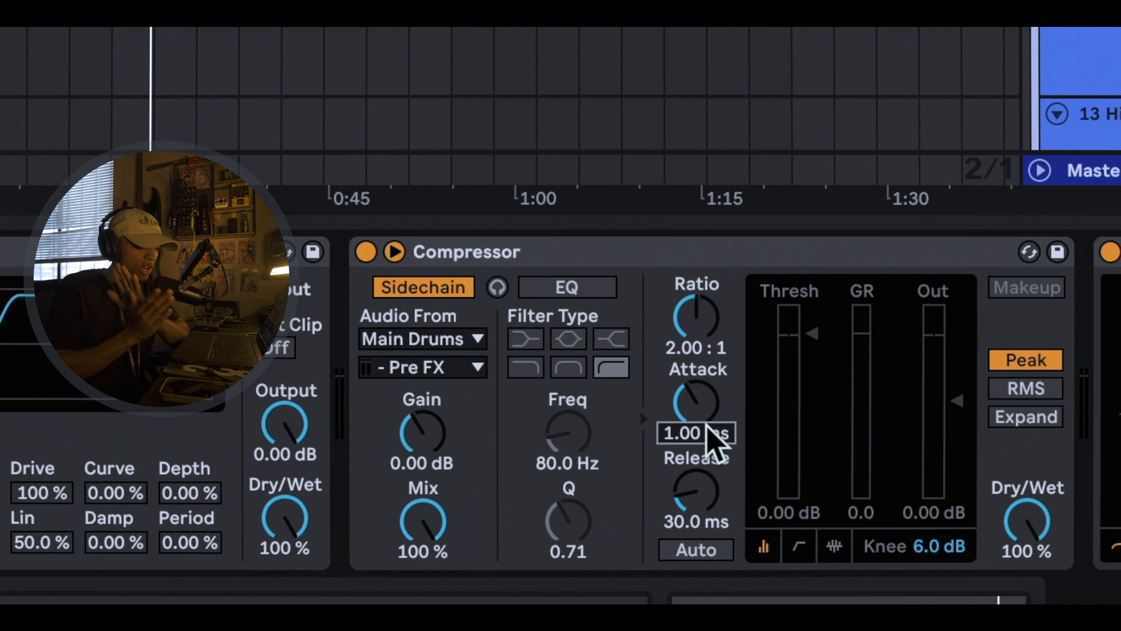
pyautogui.moveTo(707, 425); pyautogui.dragTo(707, 376)
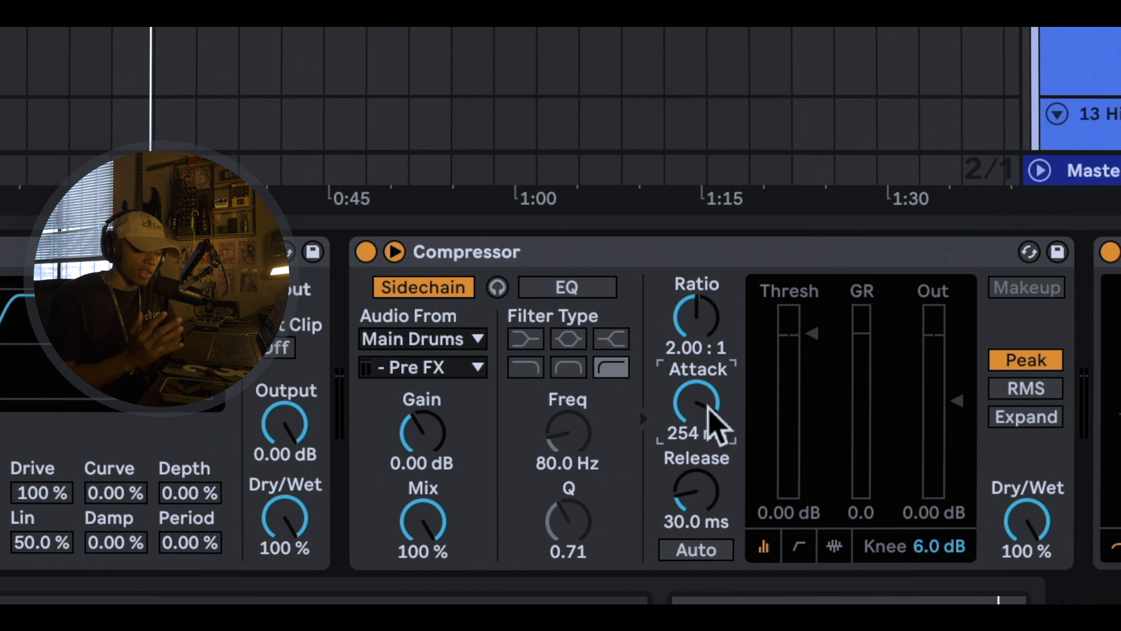
pyautogui.moveTo(707, 405); pyautogui.dragTo(707, 471)
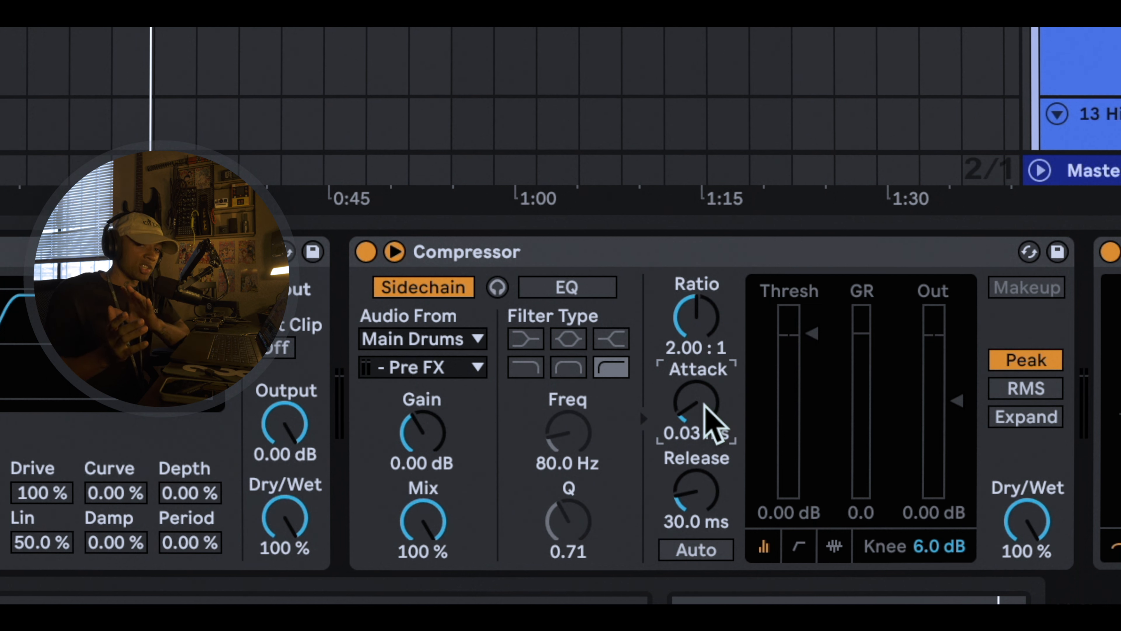
pyautogui.moveTo(708, 507); pyautogui.dragTo(708, 450)
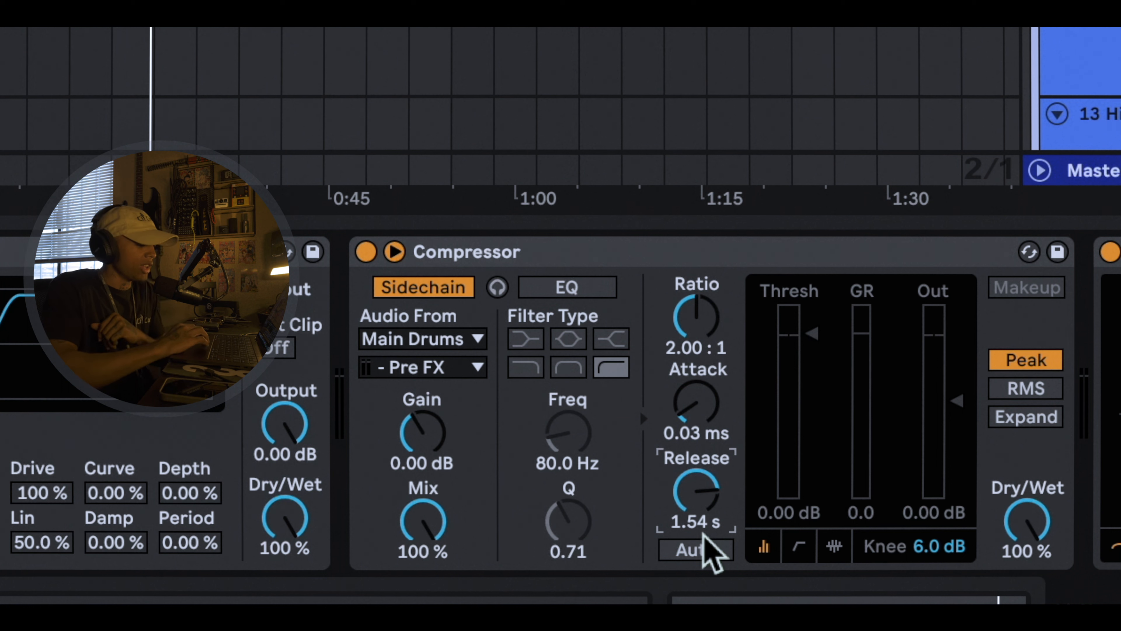
pyautogui.moveTo(709, 498); pyautogui.dragTo(708, 542)
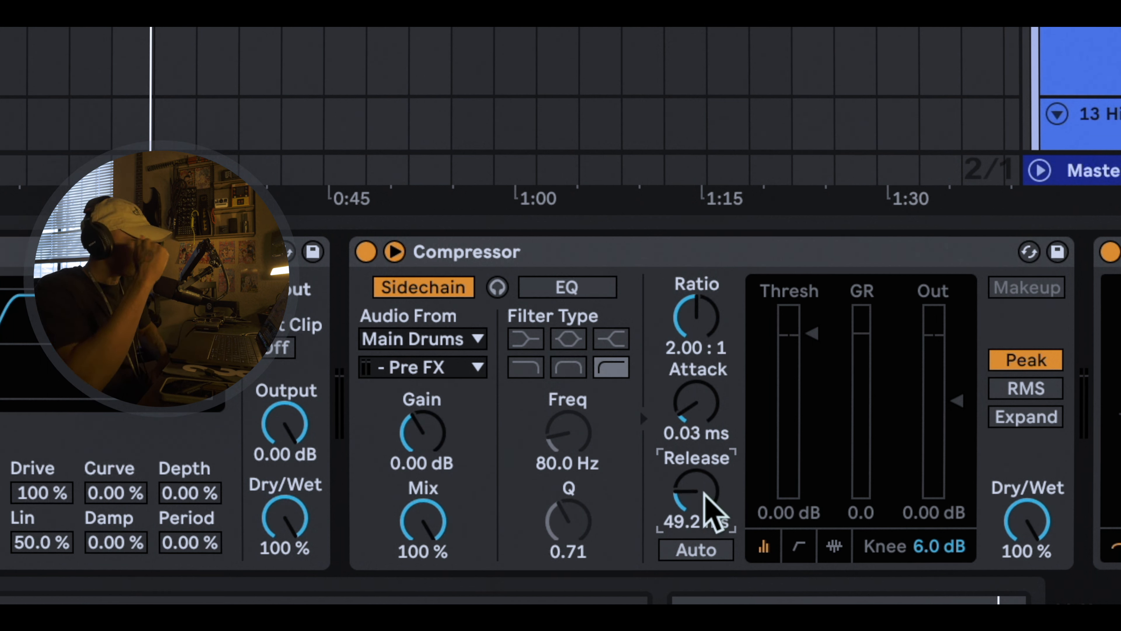
# Step: Lower the Compressor's threshold to -0.60 dB and play the arrangement to audition the sidechain
pyautogui.moveTo(812, 333); pyautogui.dragTo(815, 339)
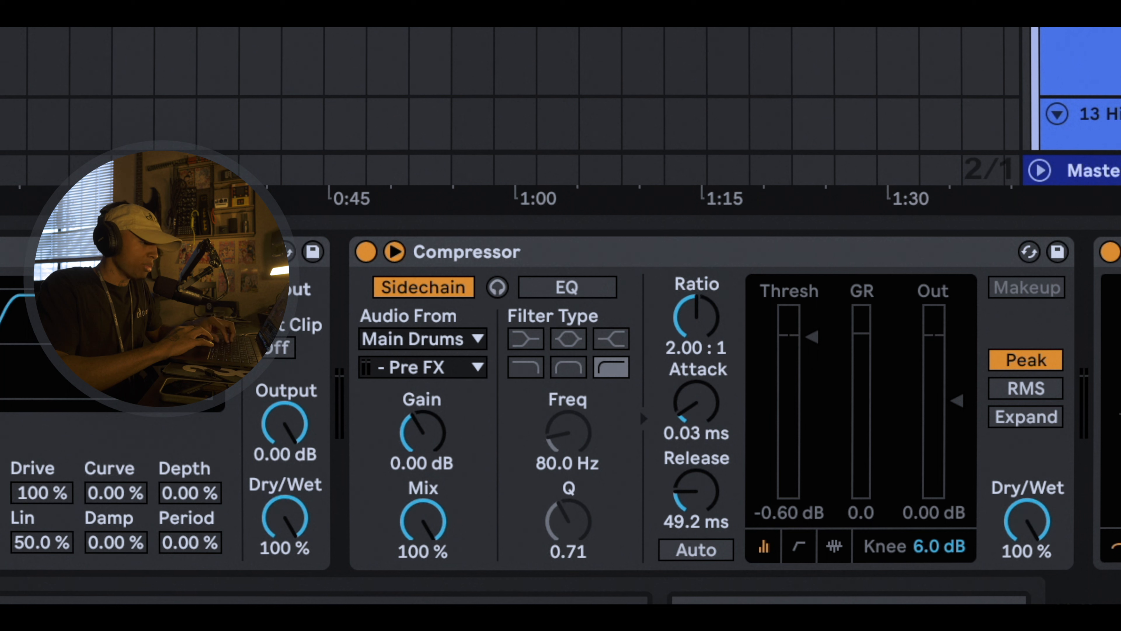
pyautogui.press('space')
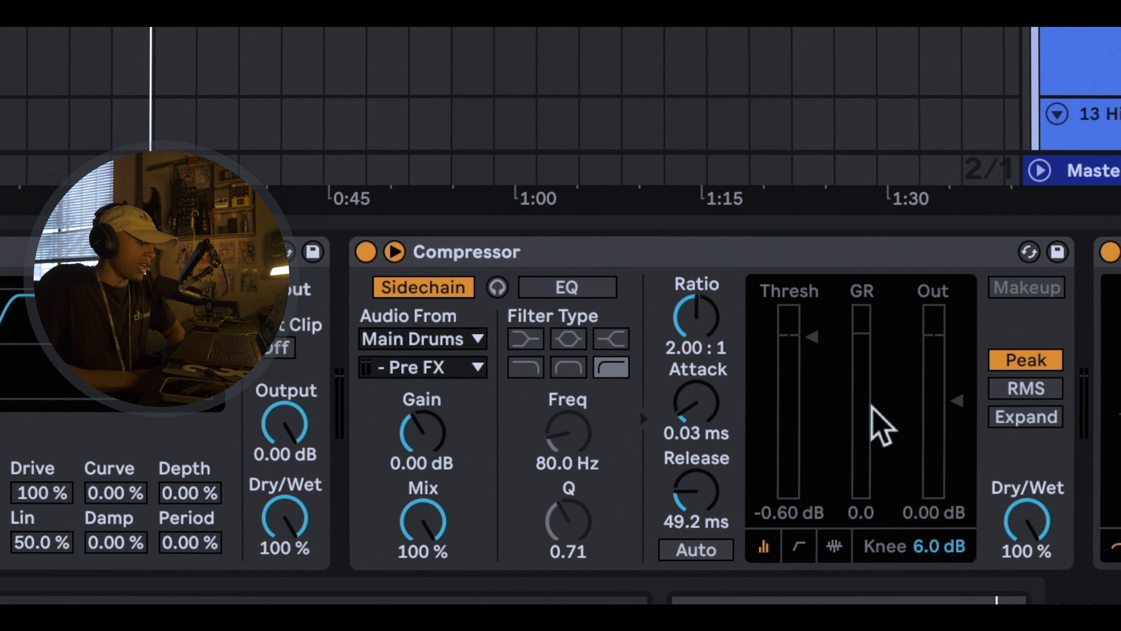
# Step: Stop playback and set the Compressor's attack to 0.61 ms and its release to 33.9 ms
pyautogui.press('space')
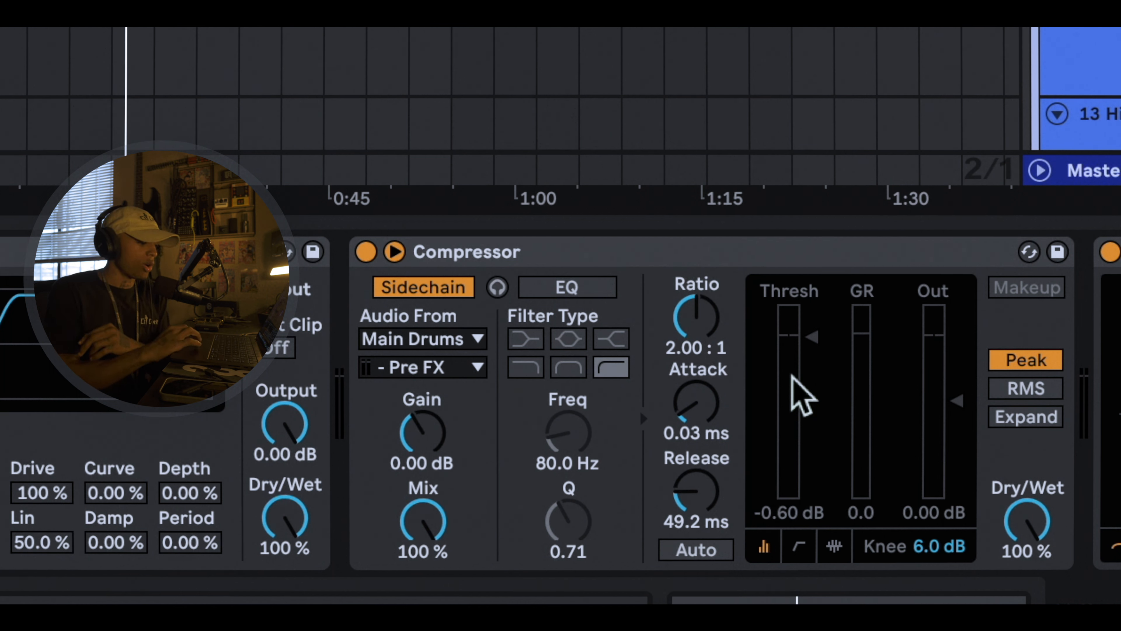
pyautogui.click(705, 403)
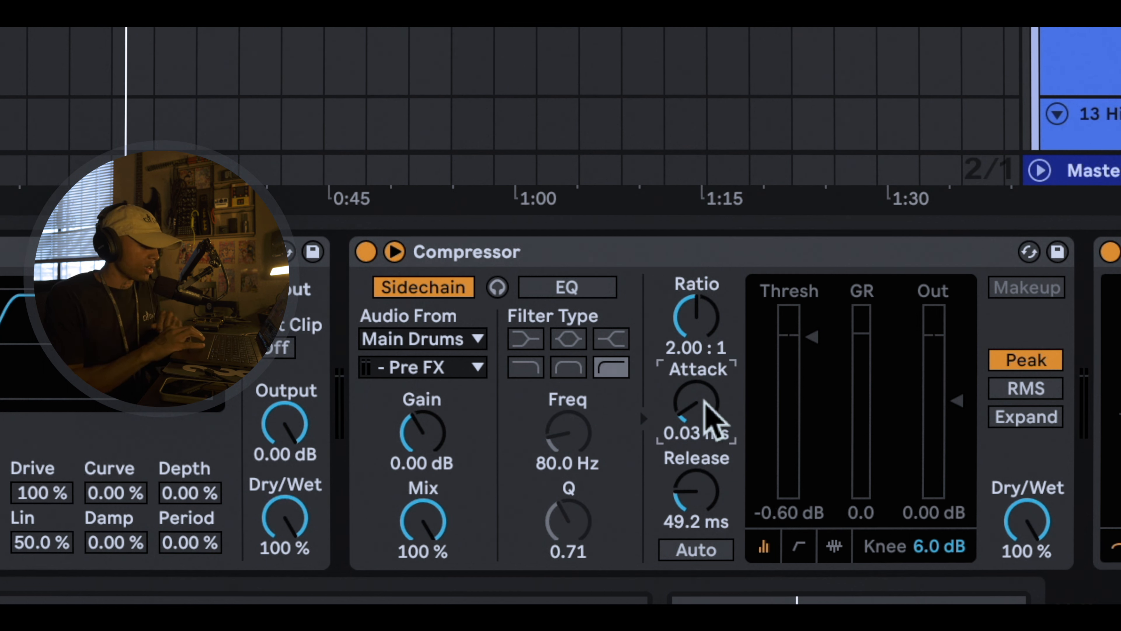
pyautogui.write('0.68')
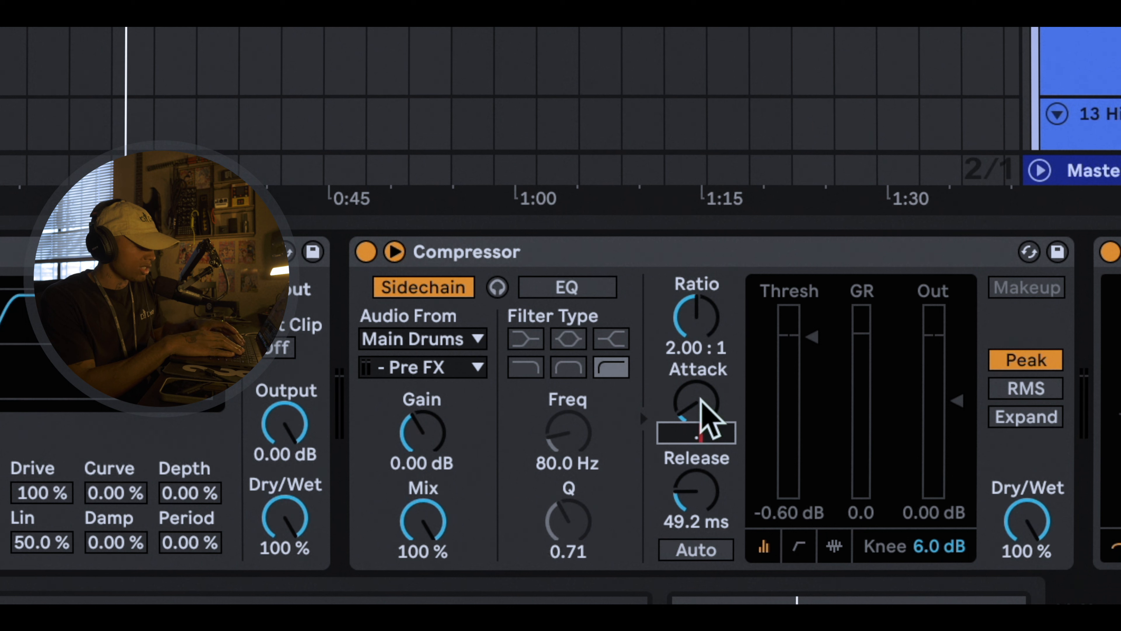
pyautogui.press('Return')
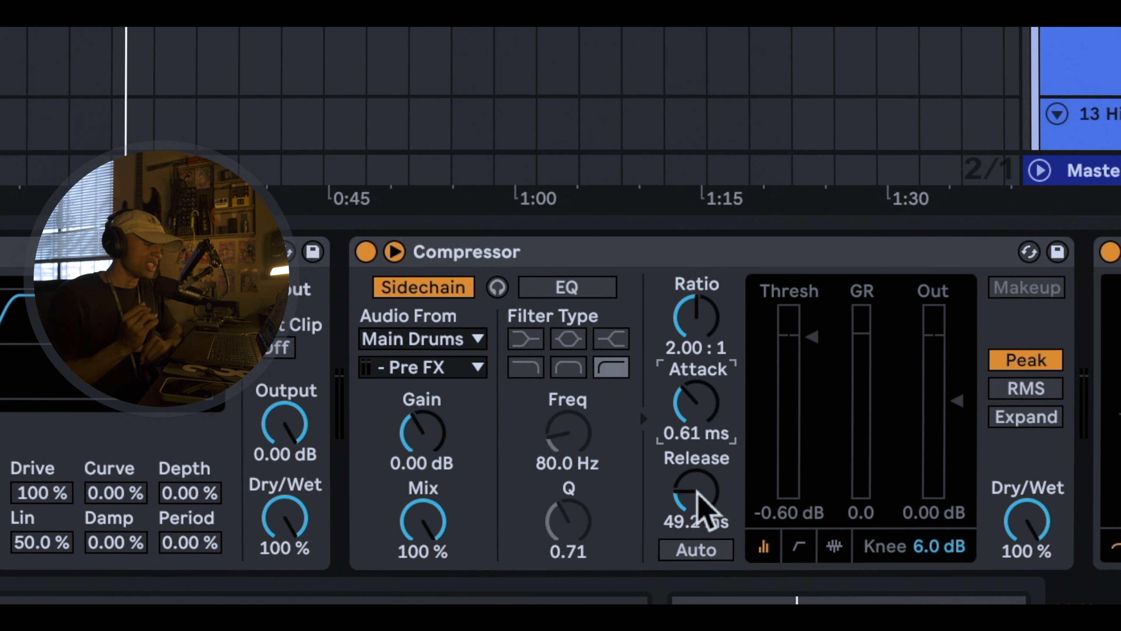
pyautogui.moveTo(699, 494); pyautogui.dragTo(698, 495)
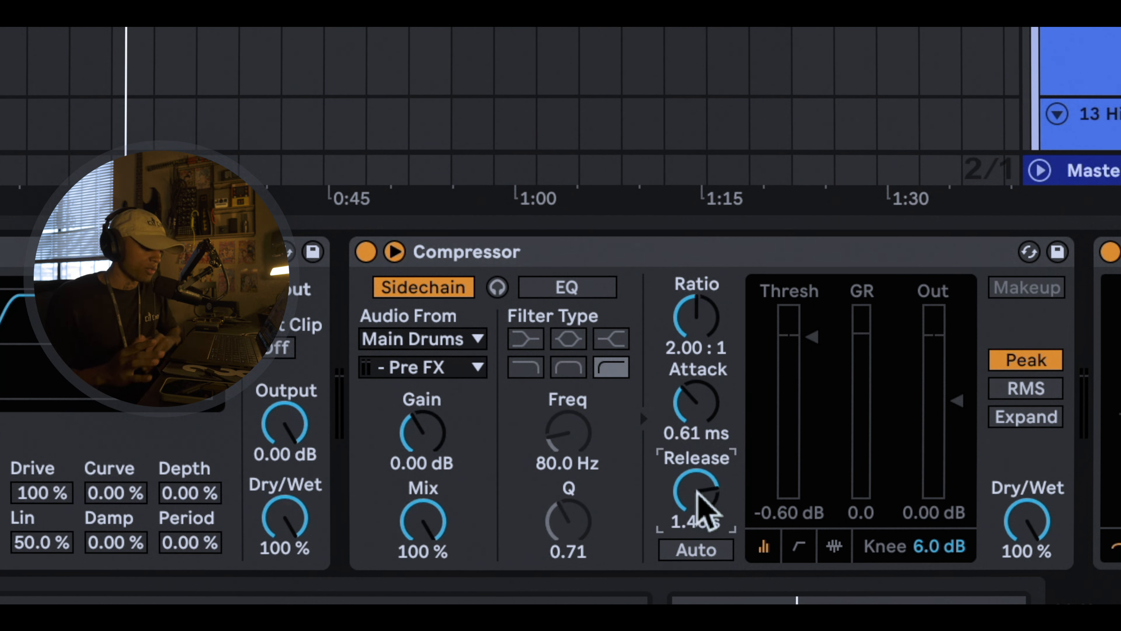
pyautogui.moveTo(698, 491); pyautogui.dragTo(698, 529)
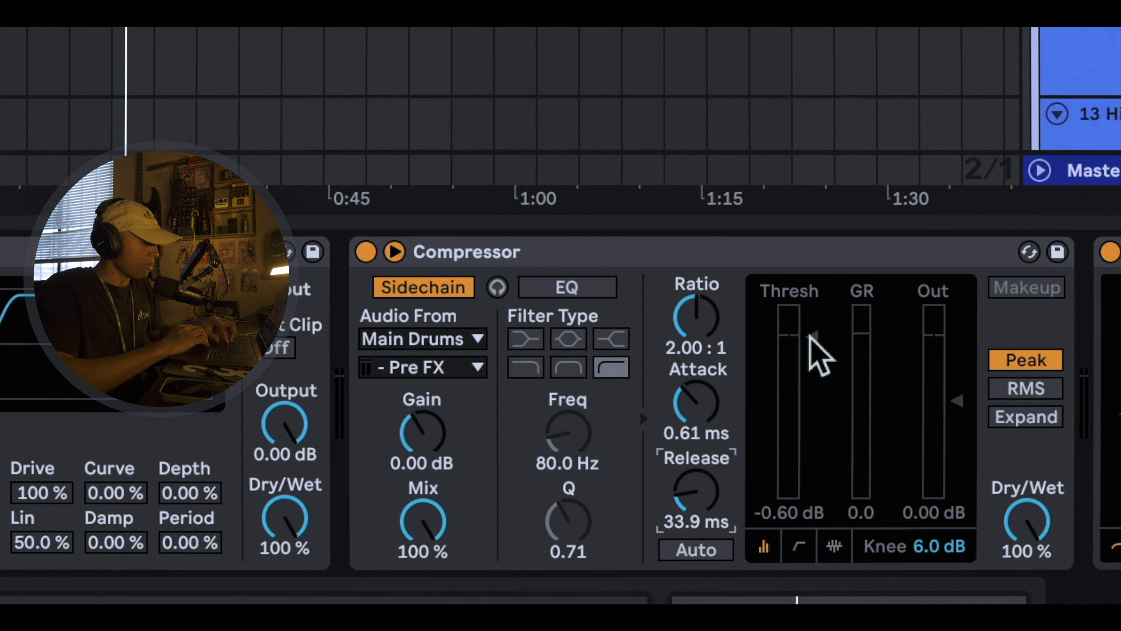
# Step: Set the playback position to the start of the Hooded 808 clip at bar 17 and audition the sidechain from there
pyautogui.click(521, 274)
pyautogui.scroll(5, 499, 309)
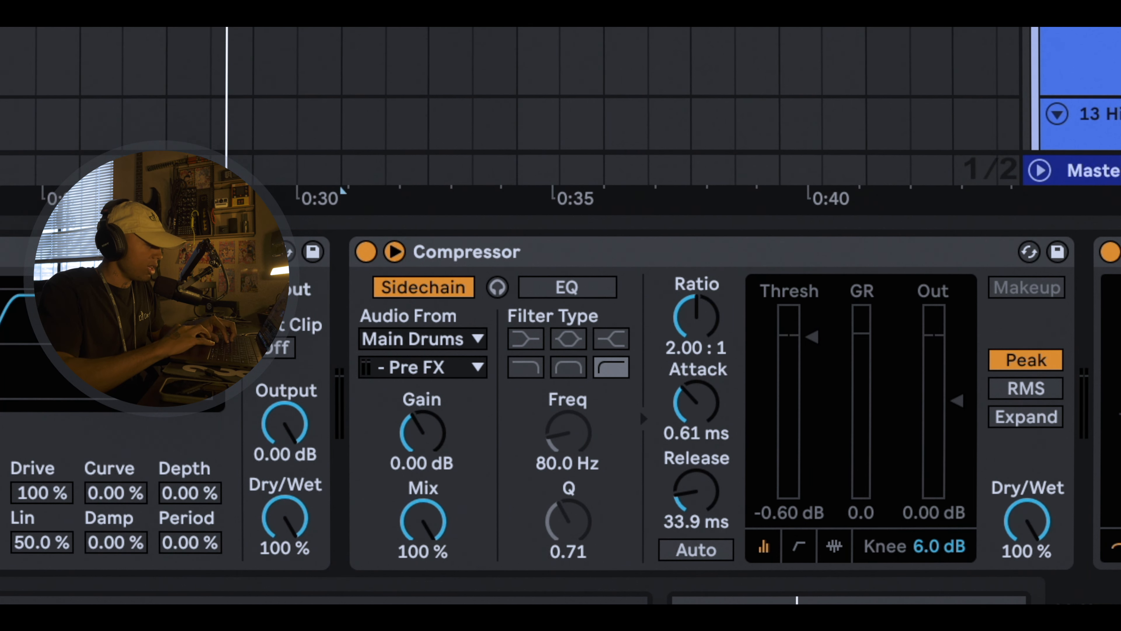
pyautogui.click(520, 313)
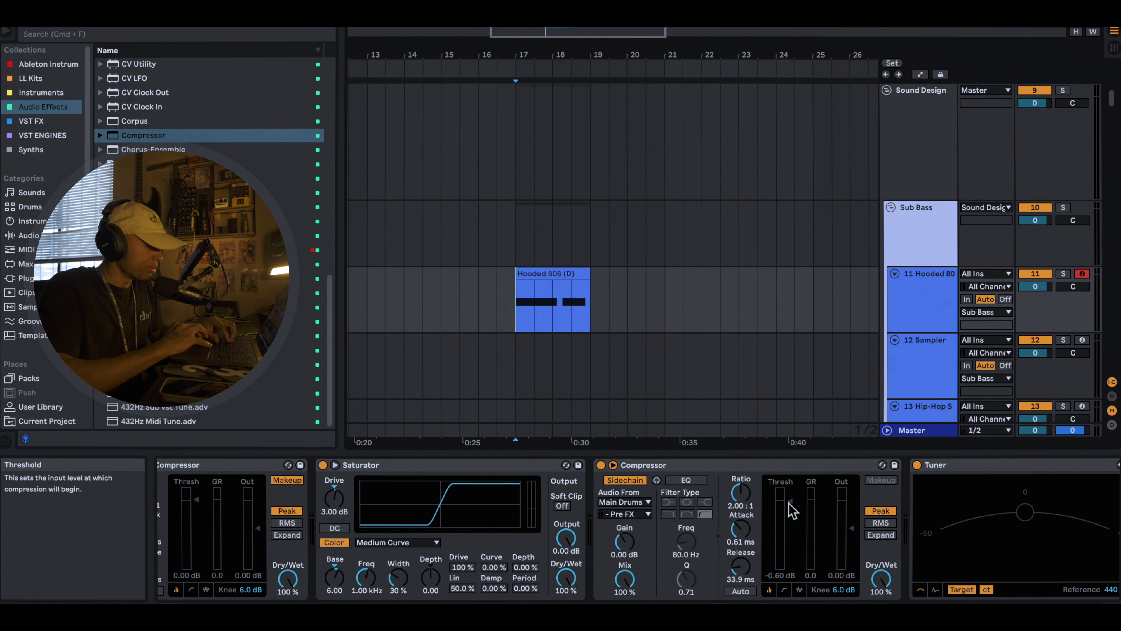
pyautogui.press('space')
# Step: Lower the Compressor's threshold to -inf dB and play the section repeatedly to audition the extreme compression
pyautogui.press('space')
pyautogui.press('space')
pyautogui.moveTo(790, 502); pyautogui.dragTo(790, 571)
pyautogui.press('space')
pyautogui.press('space')
pyautogui.press('space')
pyautogui.press('space')
pyautogui.press('space')
pyautogui.press('space')
pyautogui.press('space')
pyautogui.press('space')
pyautogui.press('space')
pyautogui.press('space')
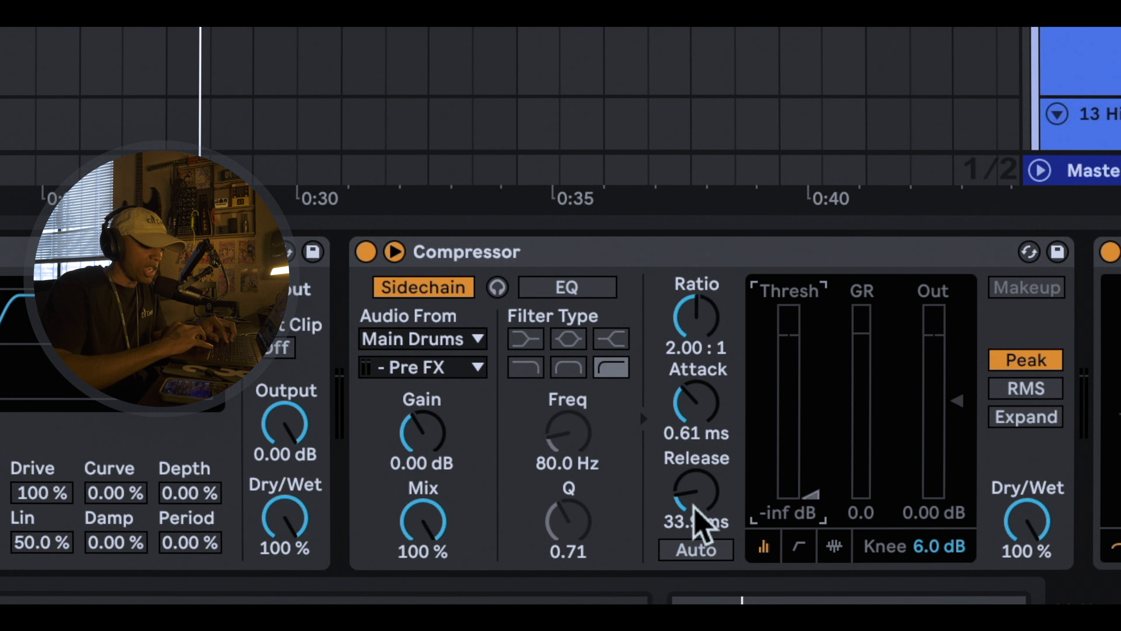
pyautogui.press('space')
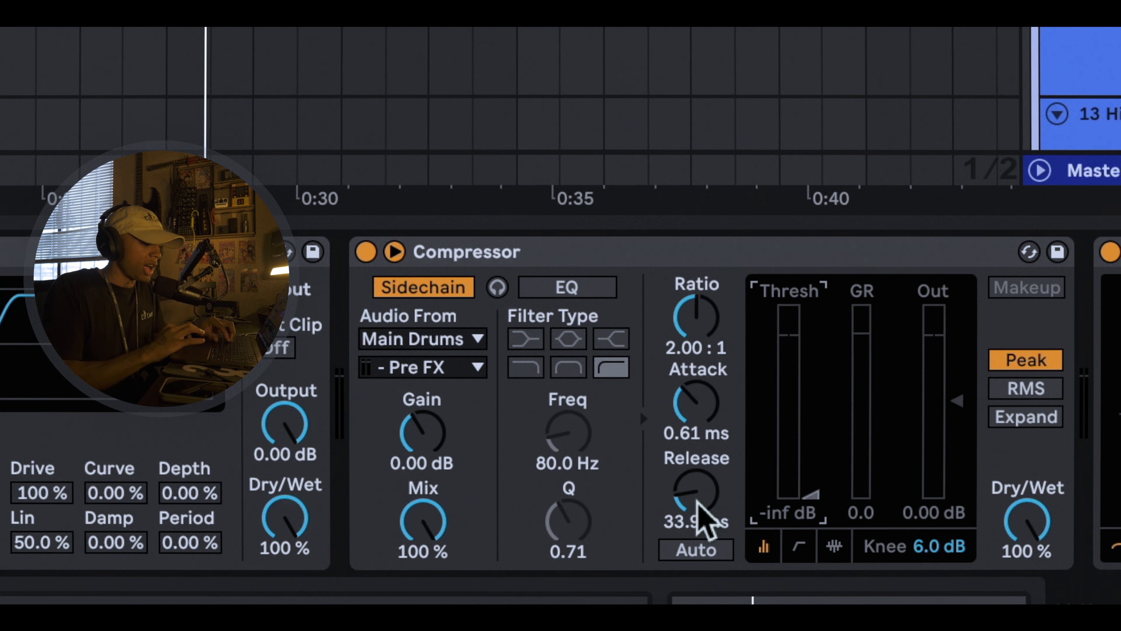
# Step: Audition the Compressor with a 3.00 s release, then shorten the release to 30.7 ms and play the section again
pyautogui.moveTo(700, 521); pyautogui.dragTo(701, 468)
pyautogui.press('space')
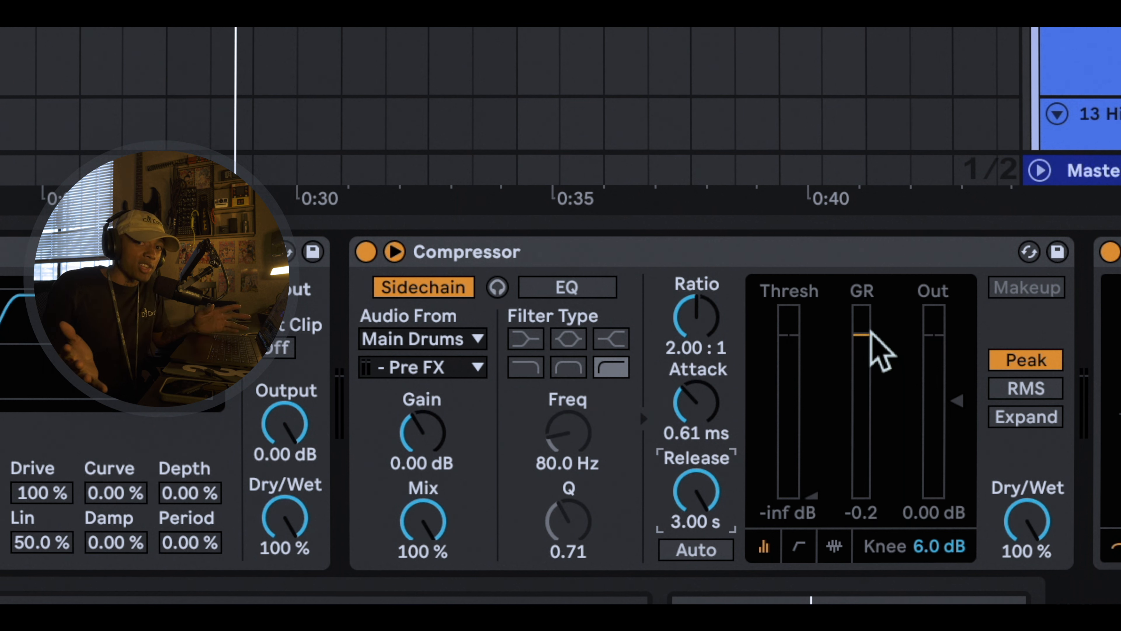
pyautogui.moveTo(709, 518); pyautogui.dragTo(708, 592)
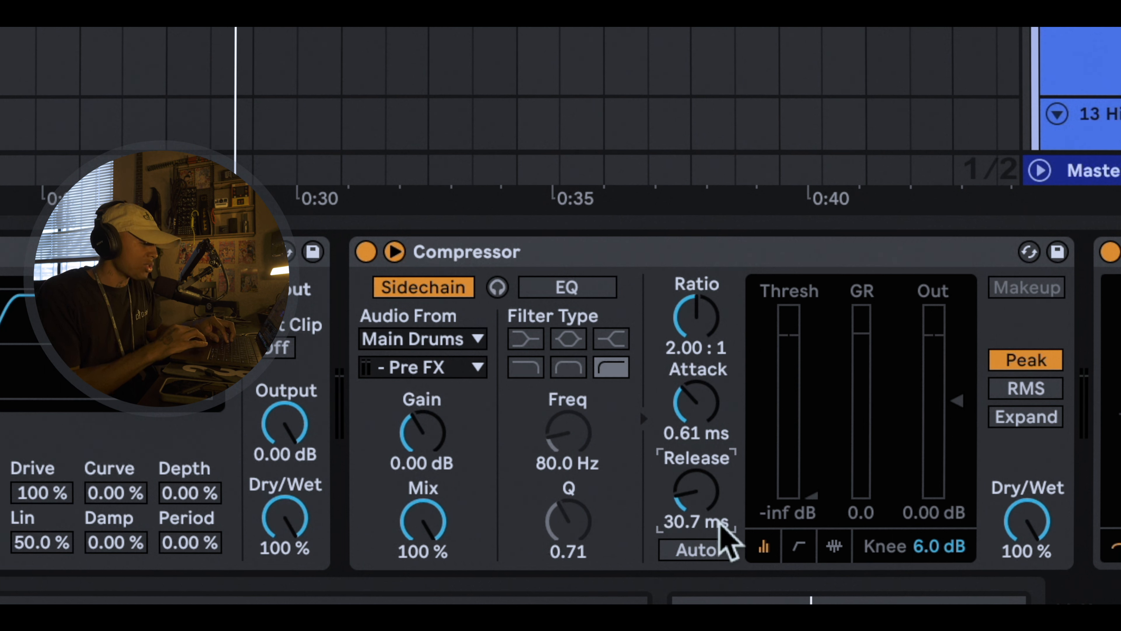
pyautogui.press('space')
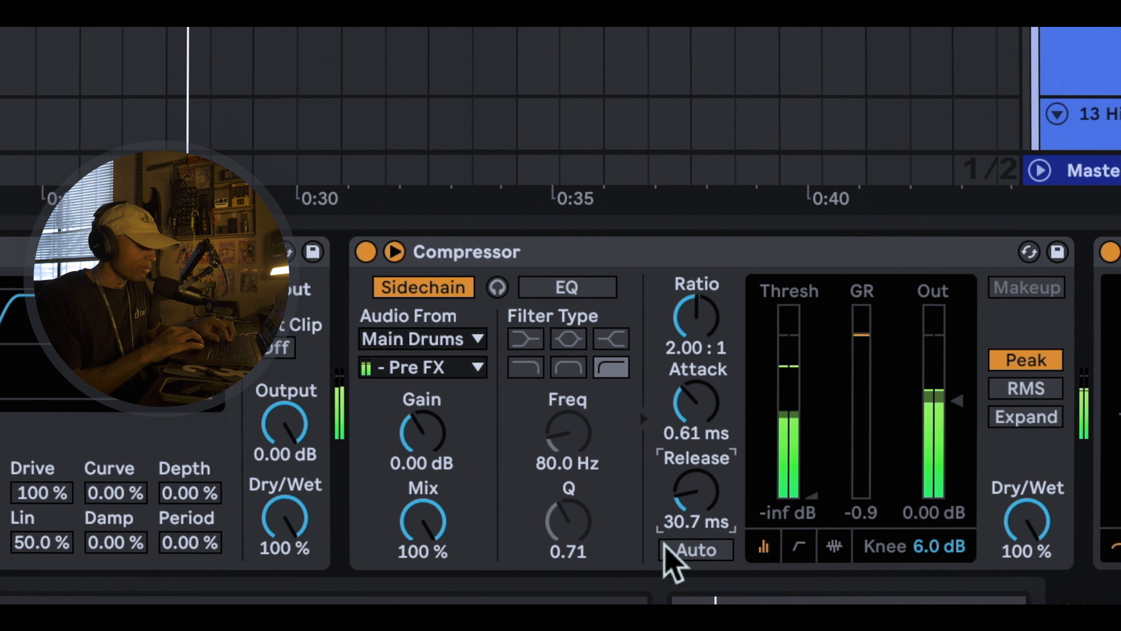
pyautogui.press('space')
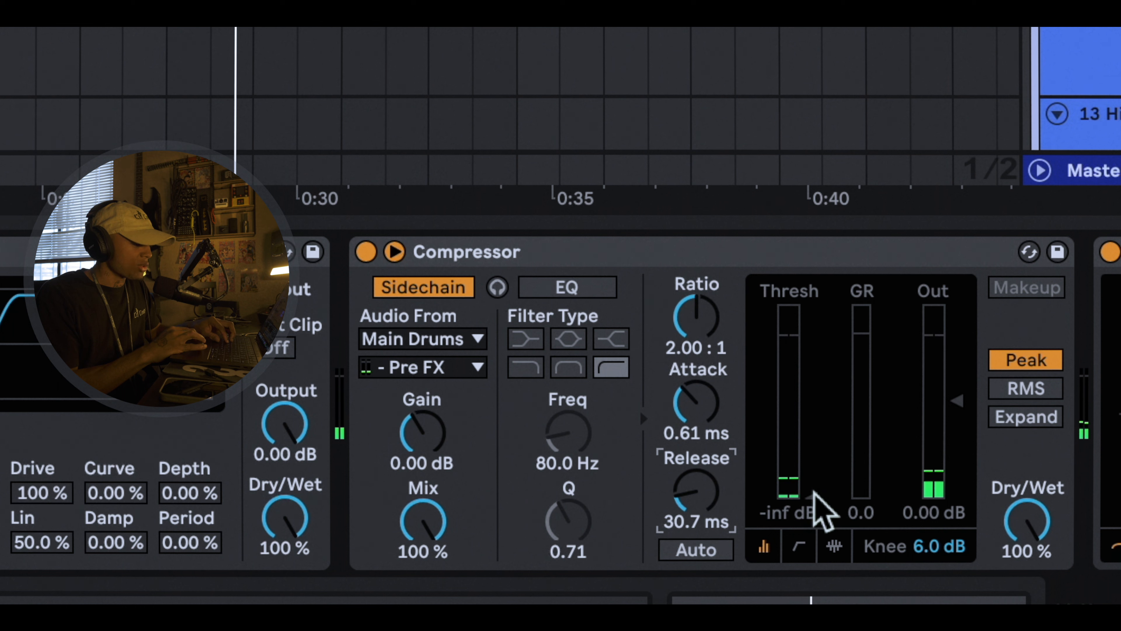
# Step: Raise the Compressor's threshold to -26.3 dB and play the section to audition it
pyautogui.moveTo(812, 493); pyautogui.dragTo(811, 422)
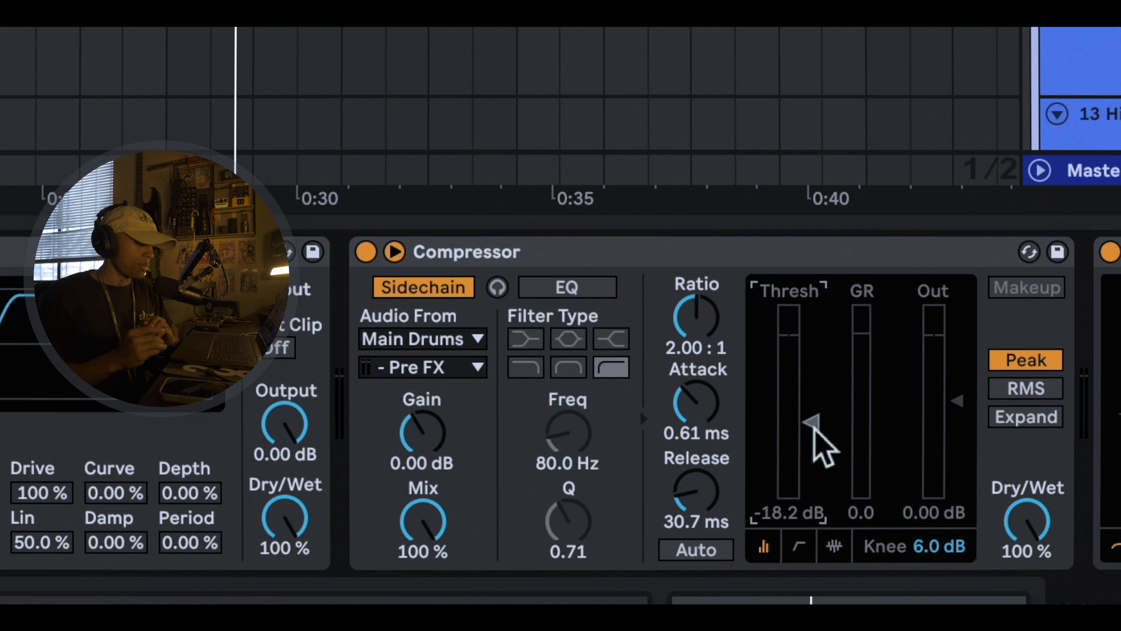
pyautogui.moveTo(813, 427); pyautogui.dragTo(813, 446)
pyautogui.press('space')
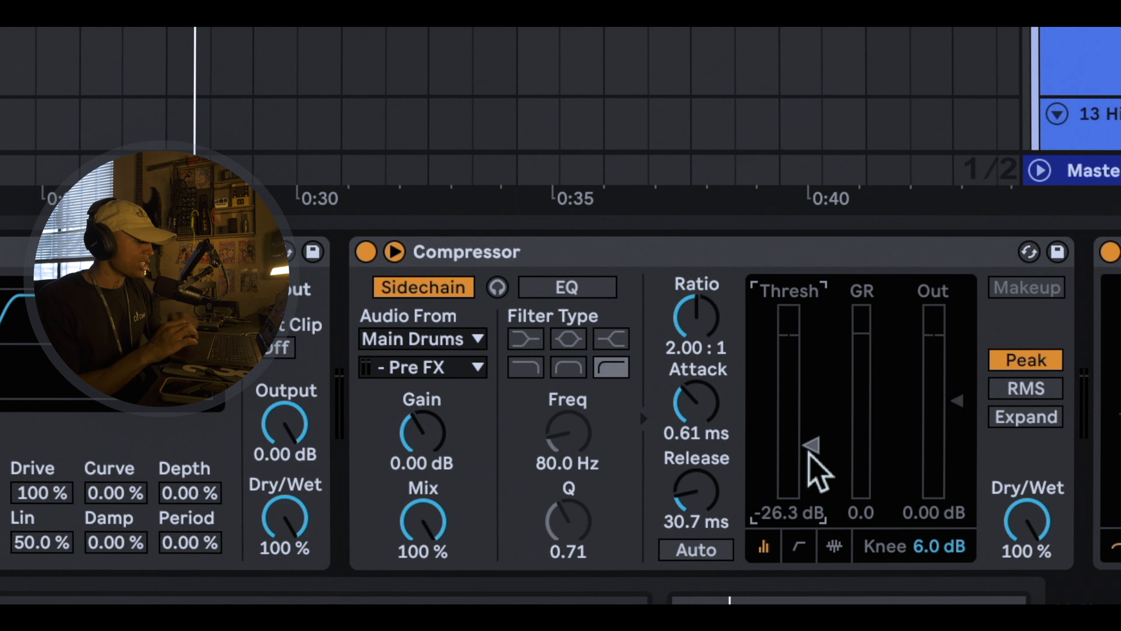
# Step: Try a 212 ms attack on the Compressor during the audition, then shorten the attack to 0.29 ms
pyautogui.press('space')
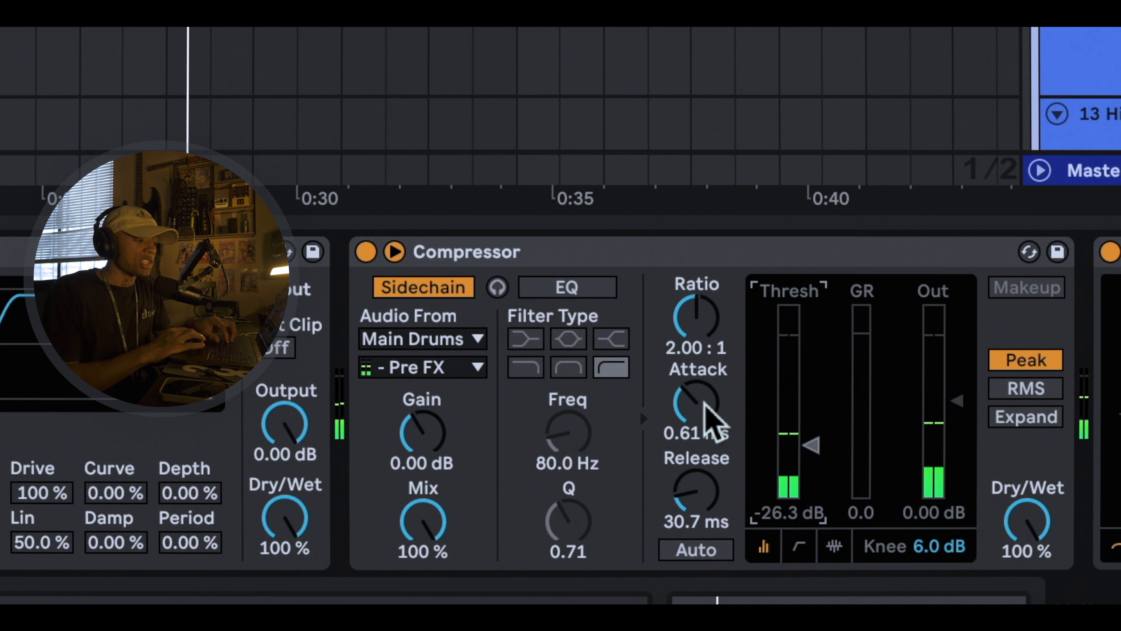
pyautogui.moveTo(707, 404)
pyautogui.mouseDown()
pyautogui.moveTo(707, 354)
pyautogui.moveTo(703, 400)
pyautogui.mouseUp()
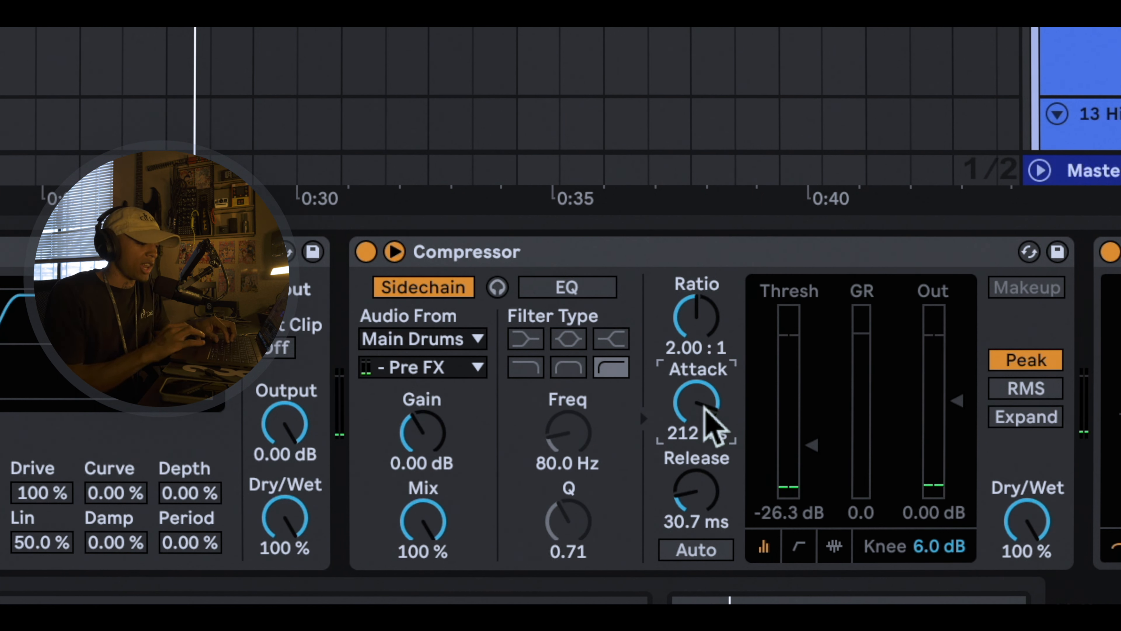
pyautogui.moveTo(696, 402); pyautogui.dragTo(696, 439)
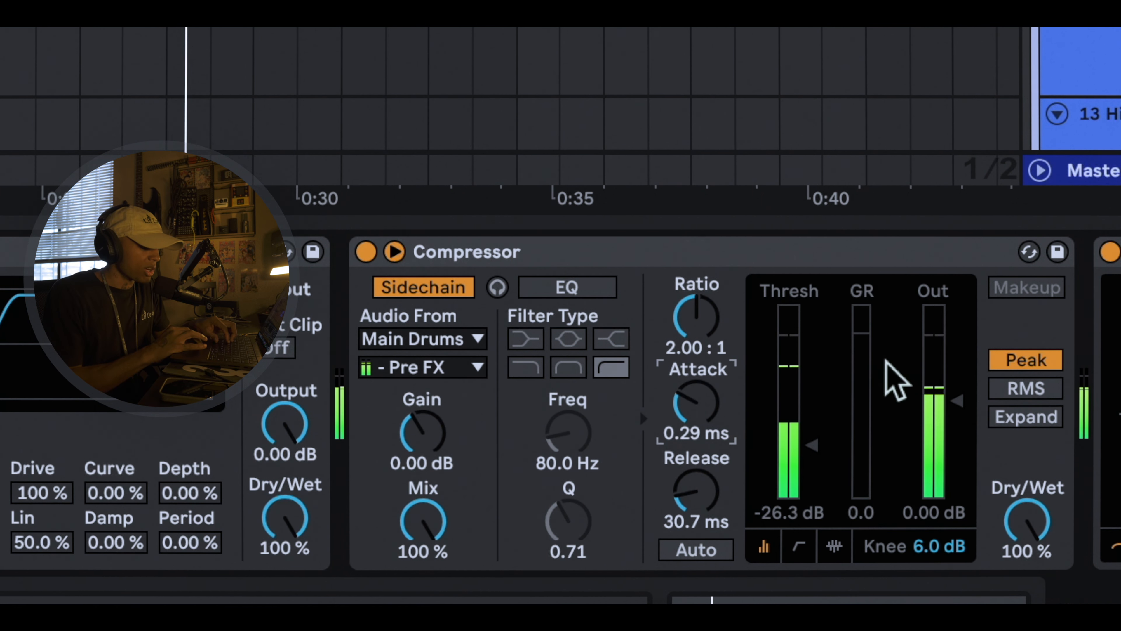